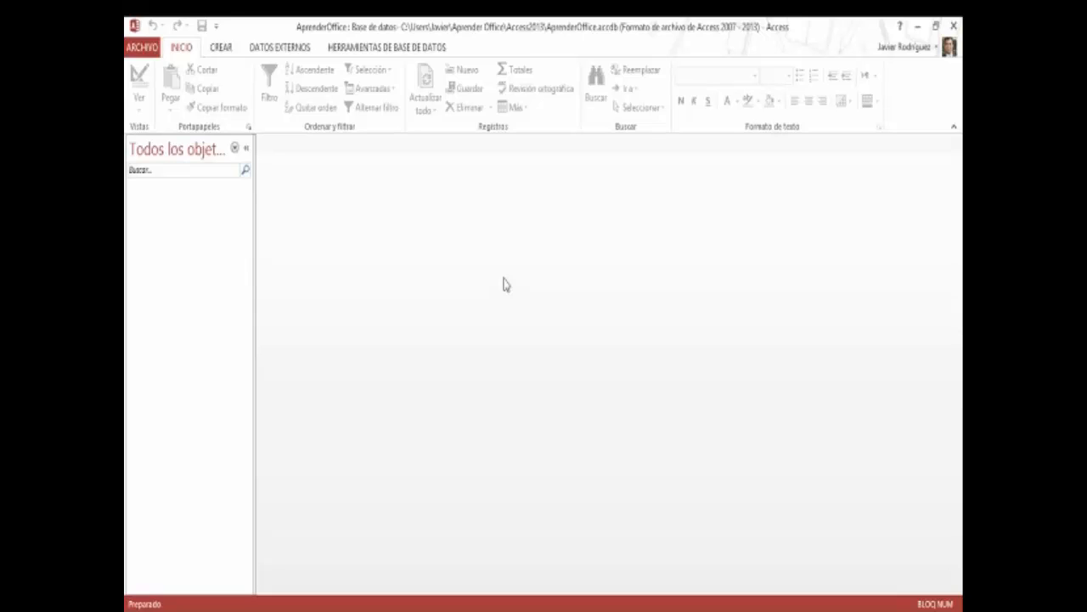
Create a new blank table in the database.
left_click(221, 48)
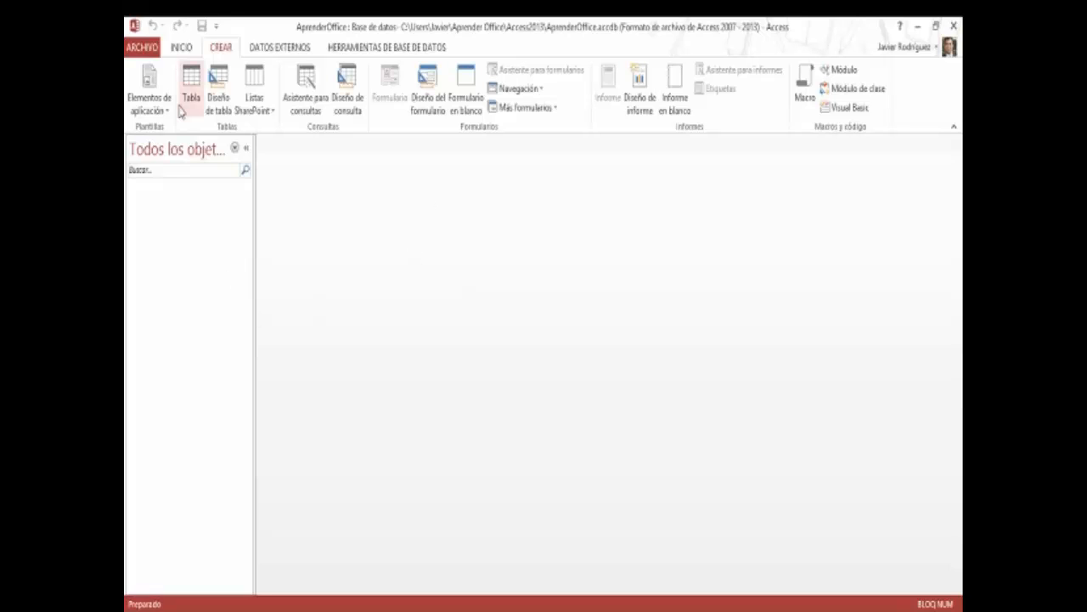
left_click(180, 106)
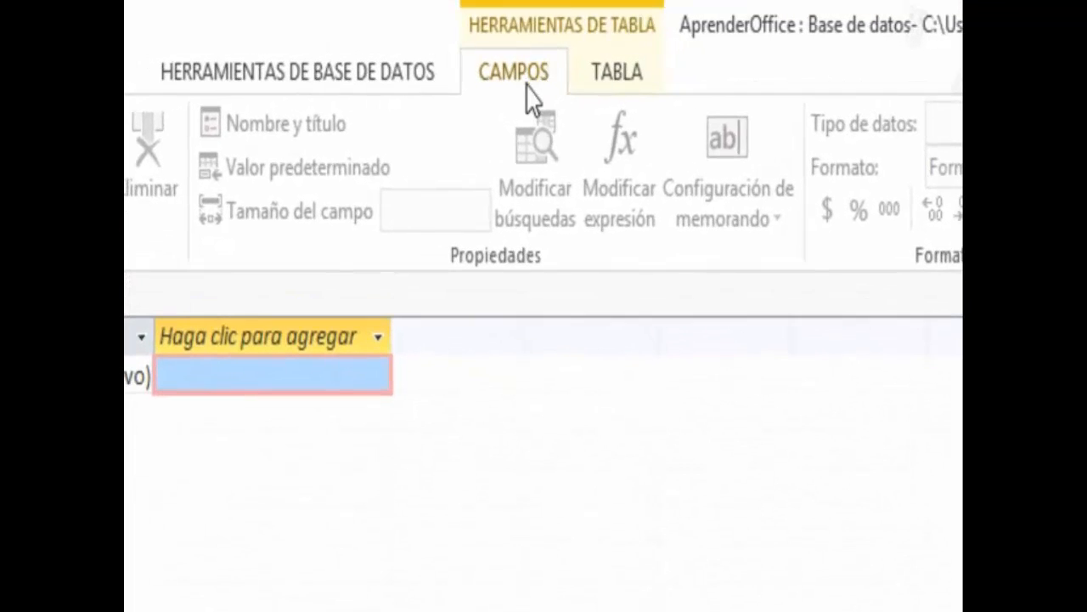
left_click(631, 75)
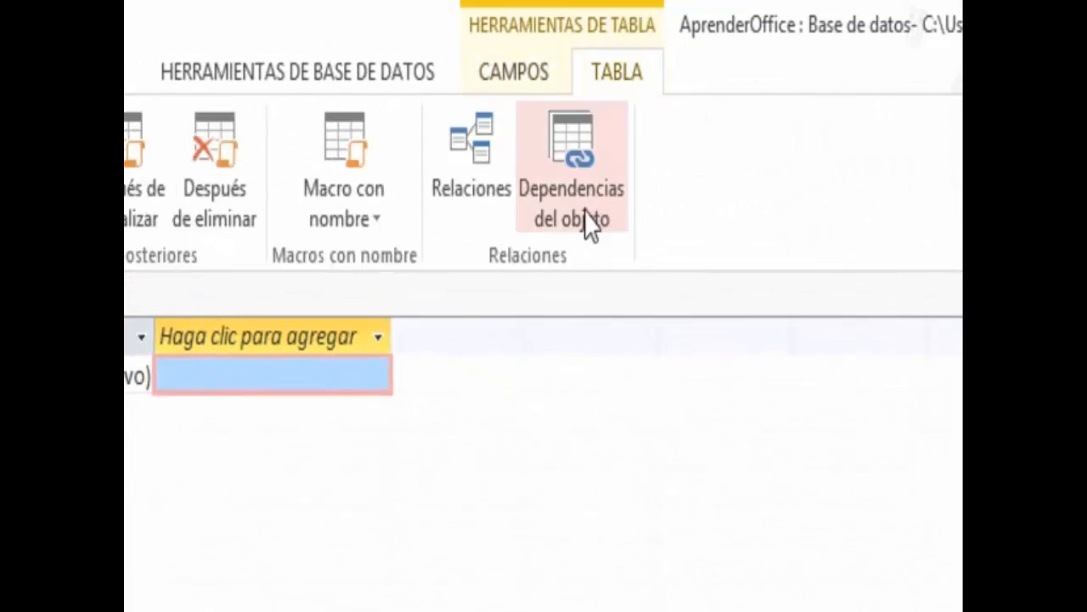
left_click(545, 74)
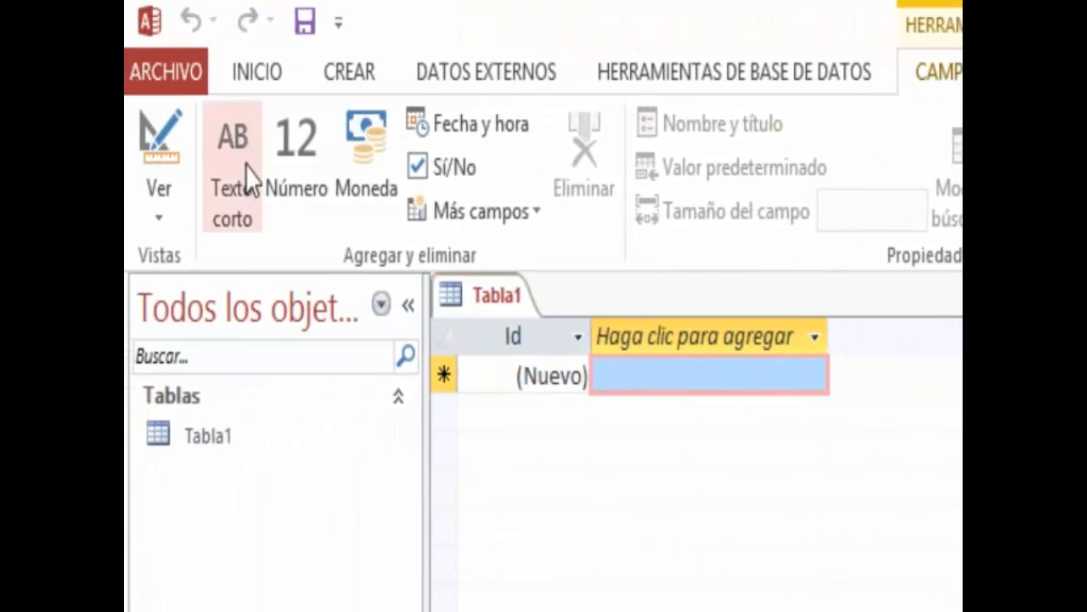
Switch the new table to design view, bringing up the request for its name.
left_click(157, 221)
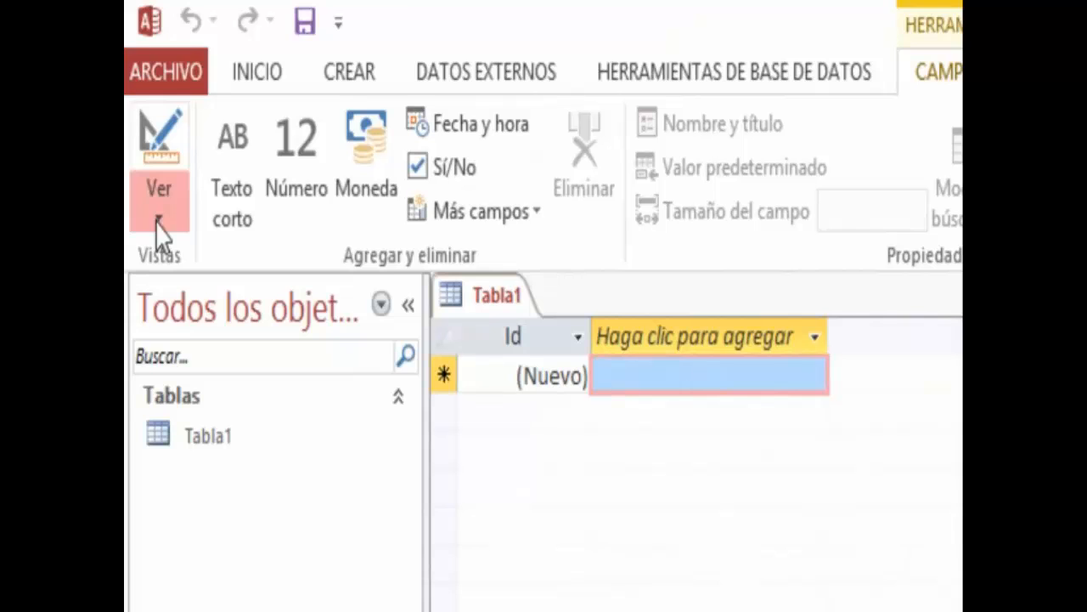
left_click(158, 223)
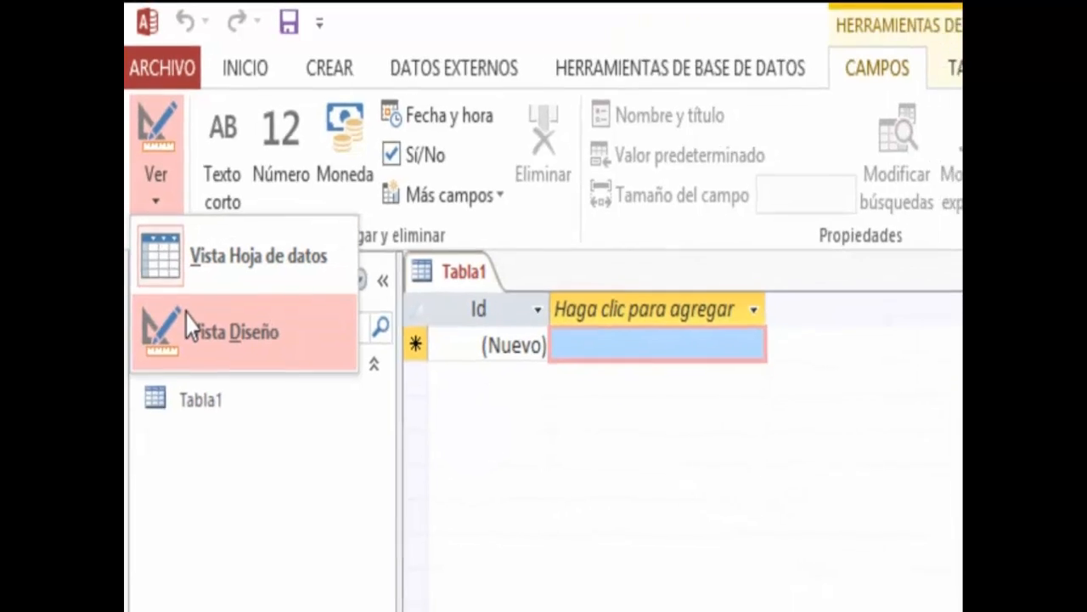
left_click(155, 169)
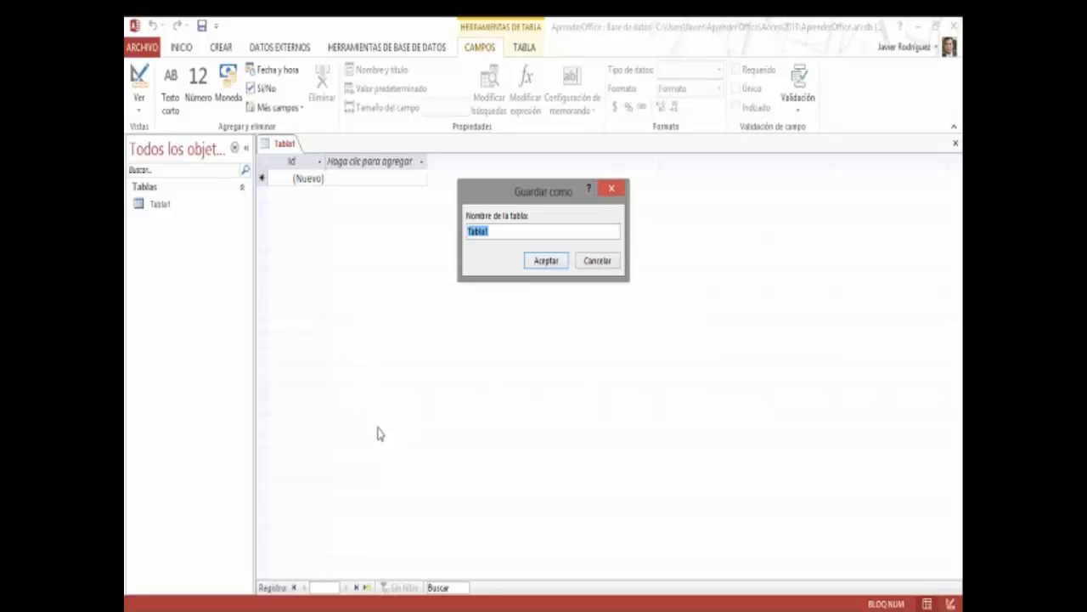
Switch to the PowerPoint presentation and review the planned field structures of the País, Clientes and Formadores tables.
key("alt+Tab")
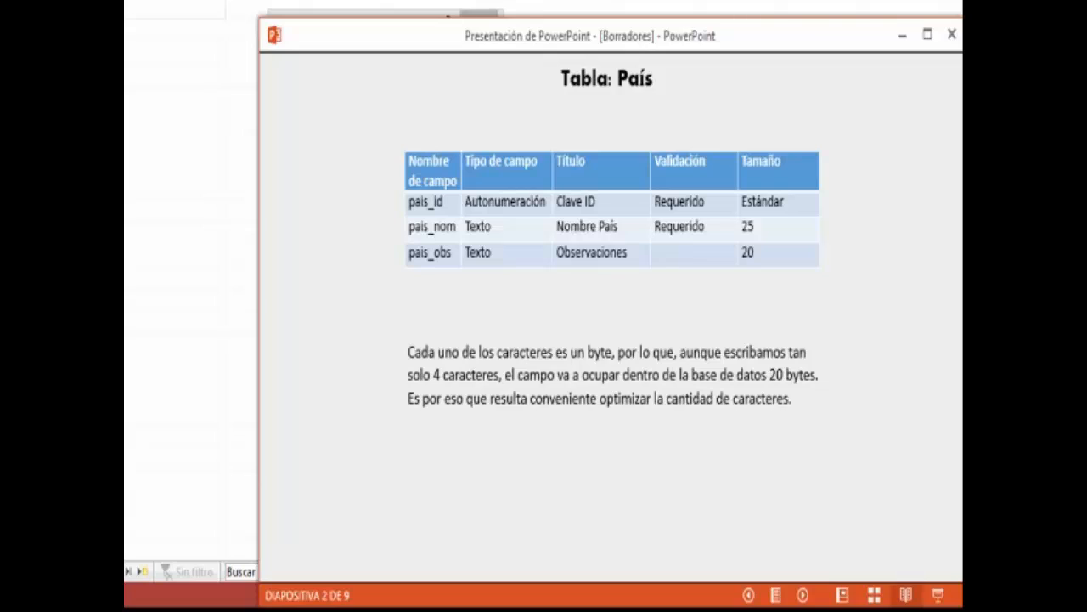
left_click(878, 97)
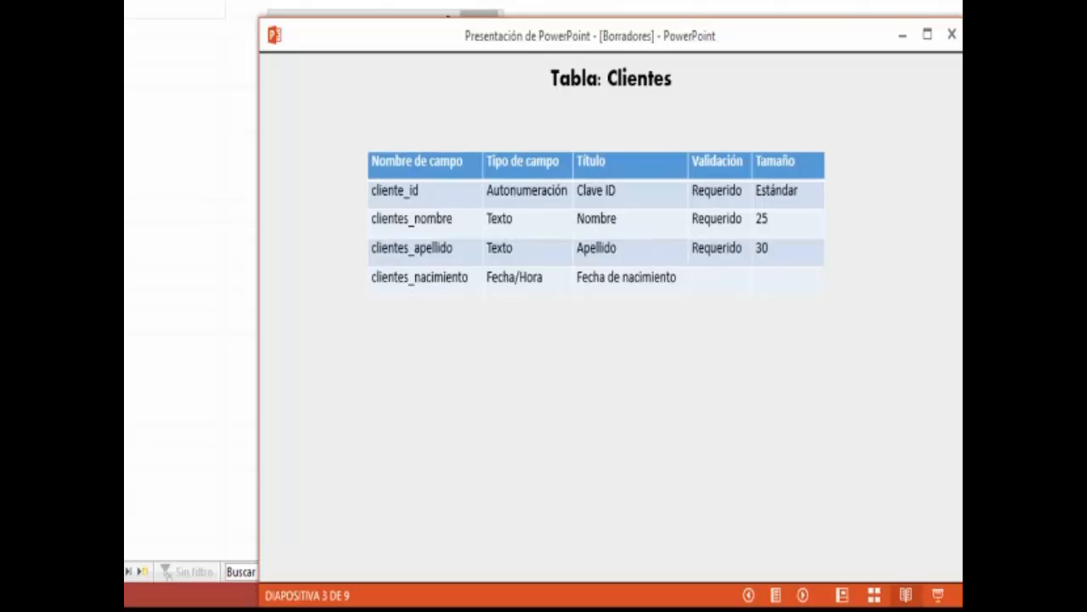
key("Right")
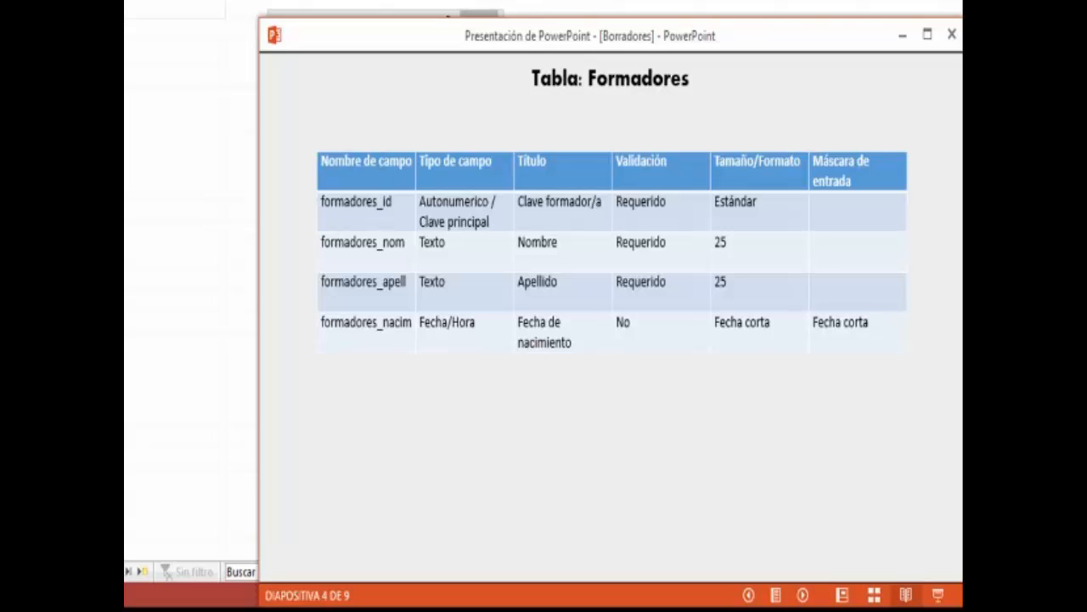
key("Left")
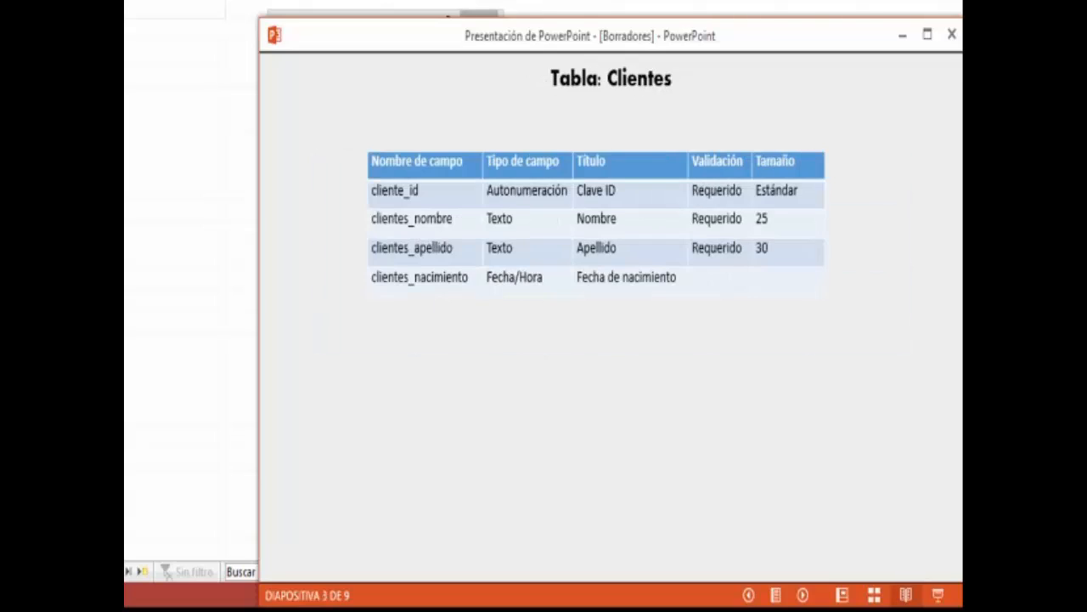
key("Left")
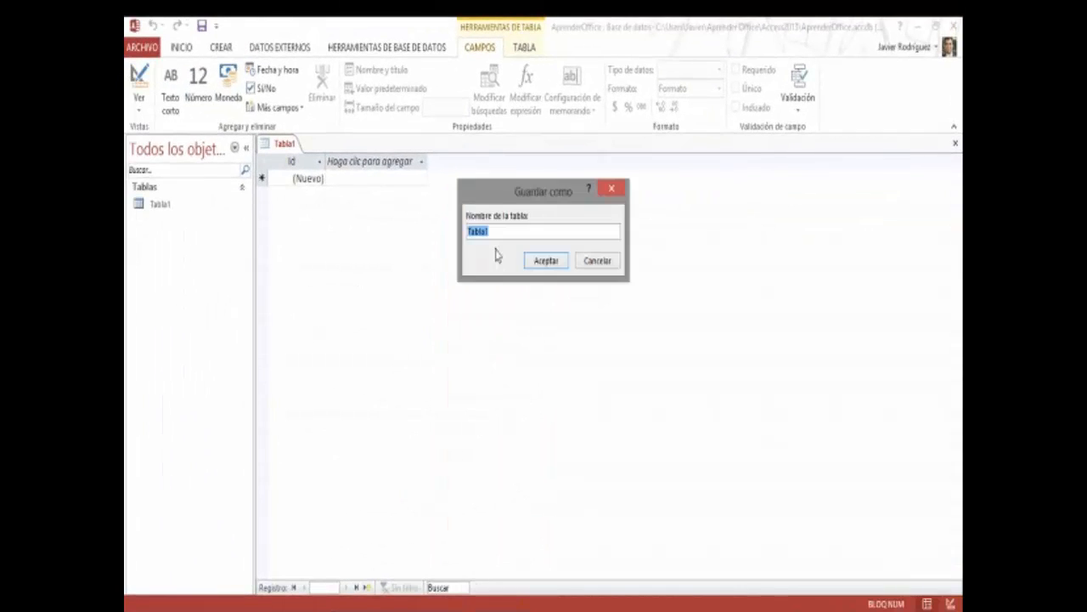
Save the new table under the name País.
type("Pa")
type("is")
left_click(546, 260)
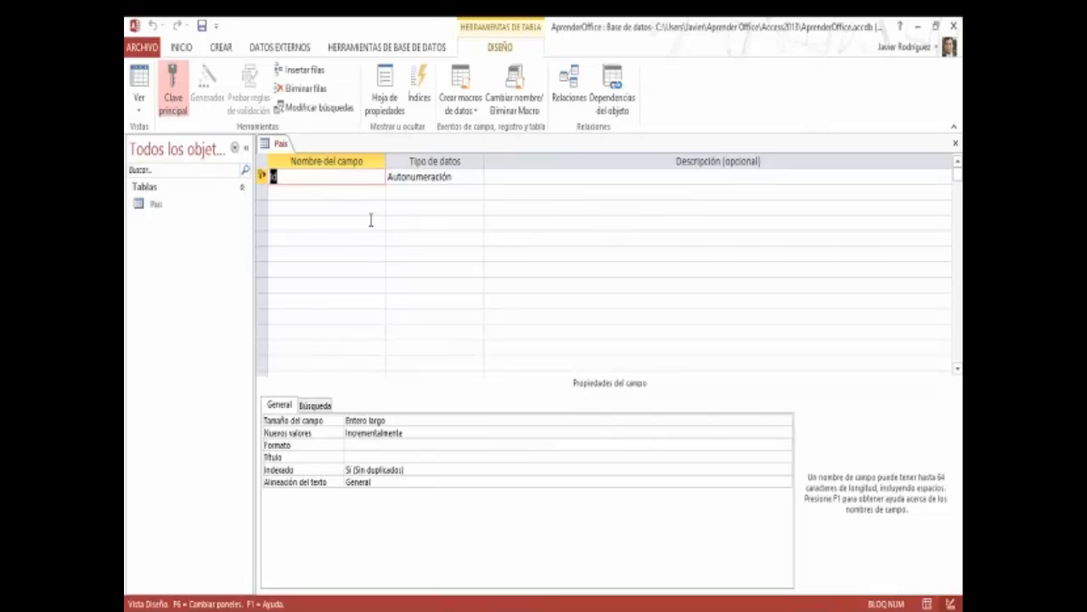
Rename the table's primary key field to pais_id, following the field plan in the presentation.
key("alt+Tab")
type("_id")
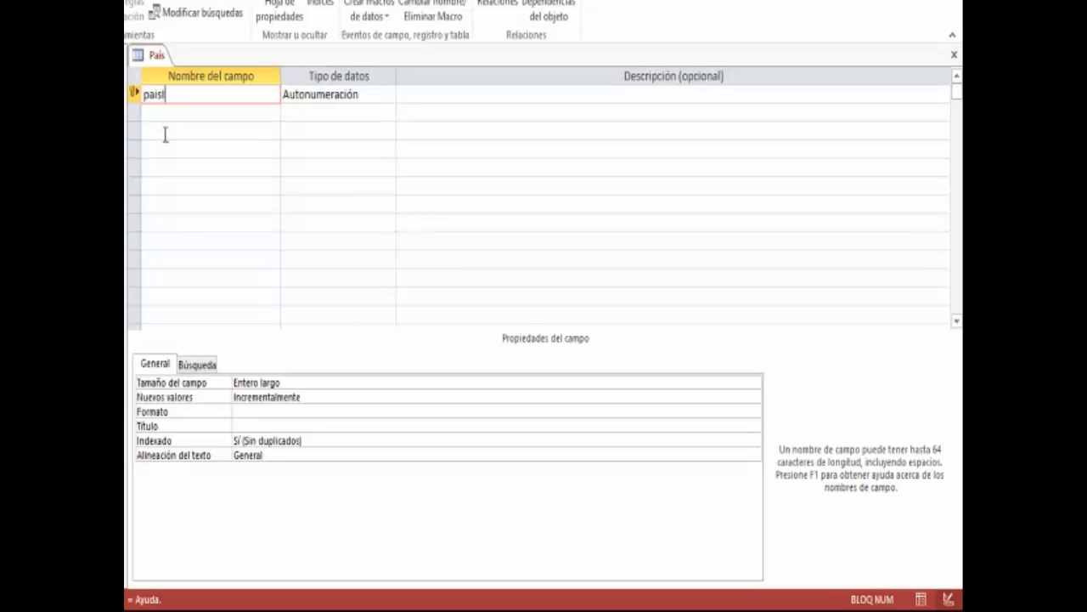
key("BackSpace")
key("BackSpace")
type("_id")
key("Tab")
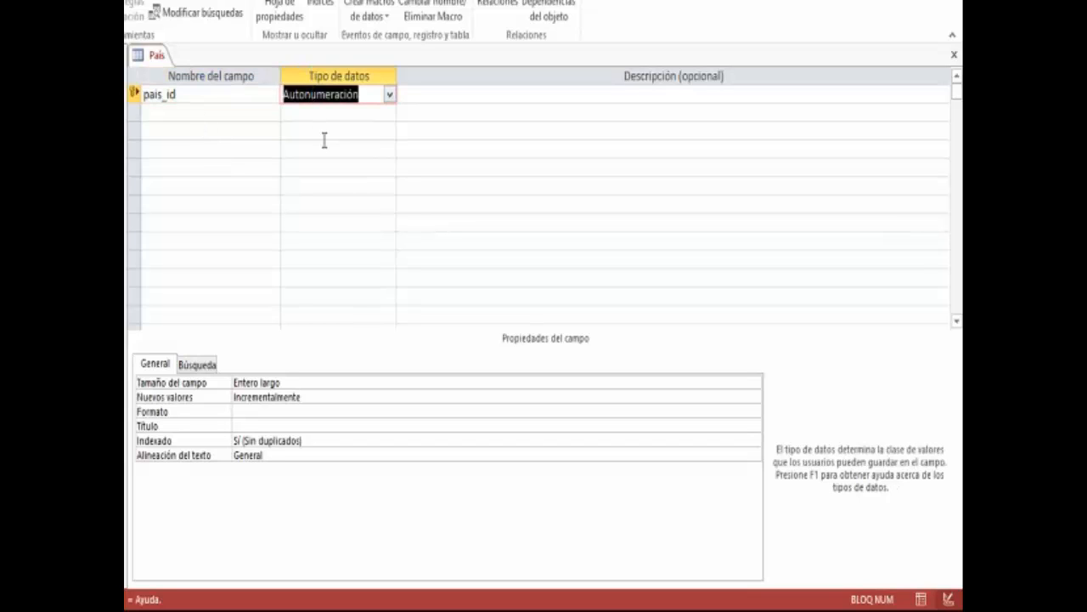
Keep Autonumeración as the data type of pais_id and enter the description "código númerico de país".
left_click(390, 95)
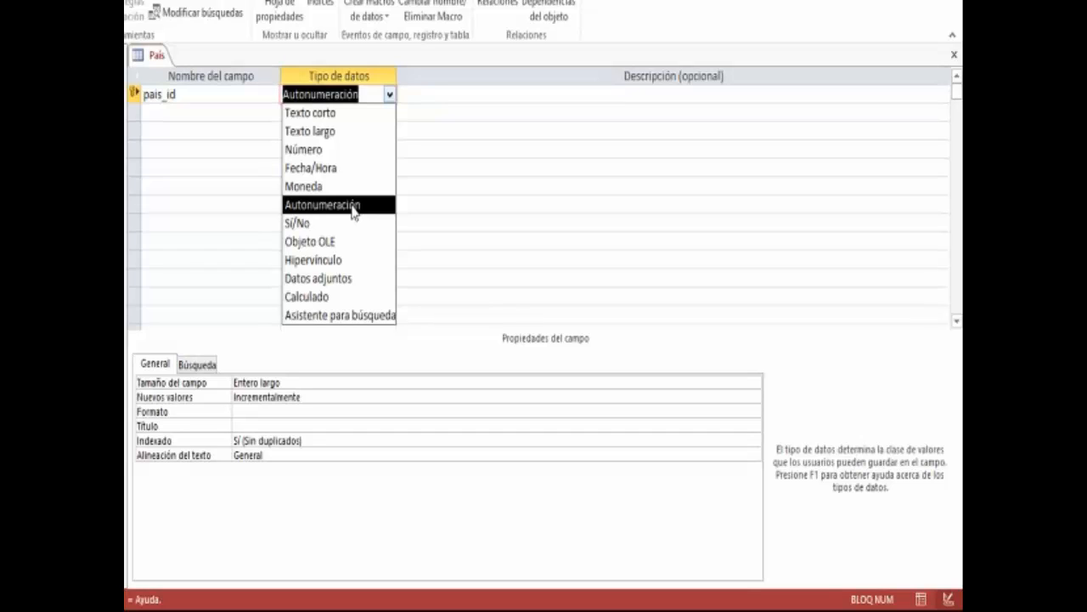
left_click(428, 197)
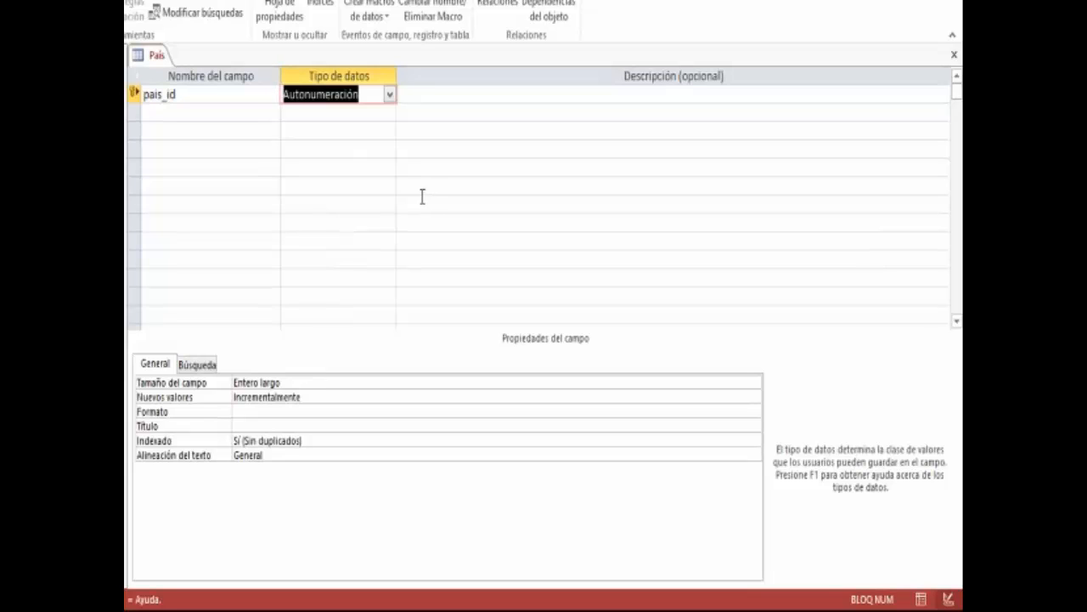
key("alt+Tab")
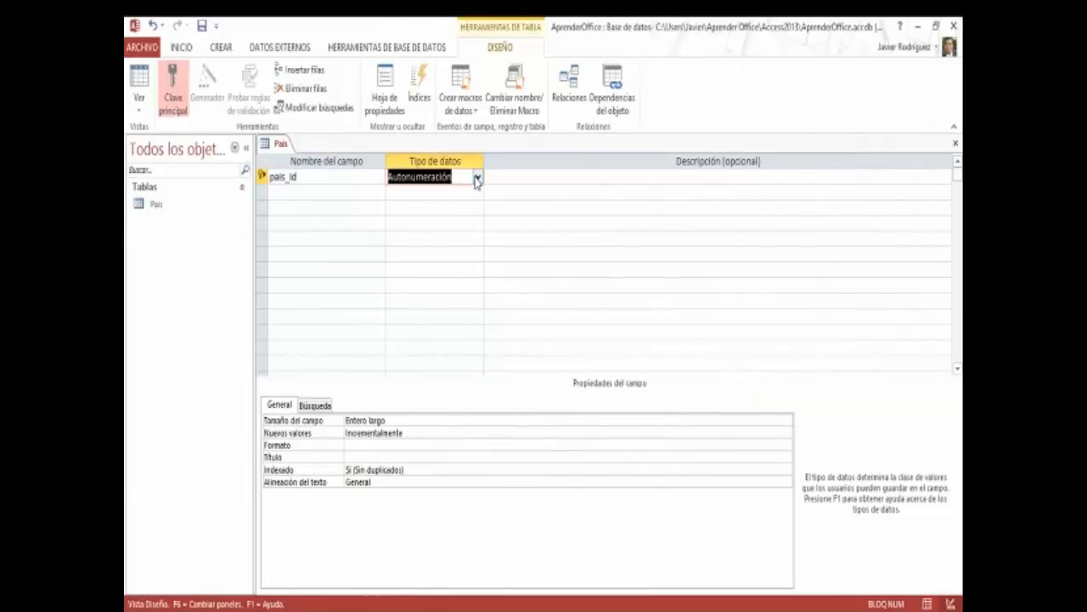
left_click(517, 178)
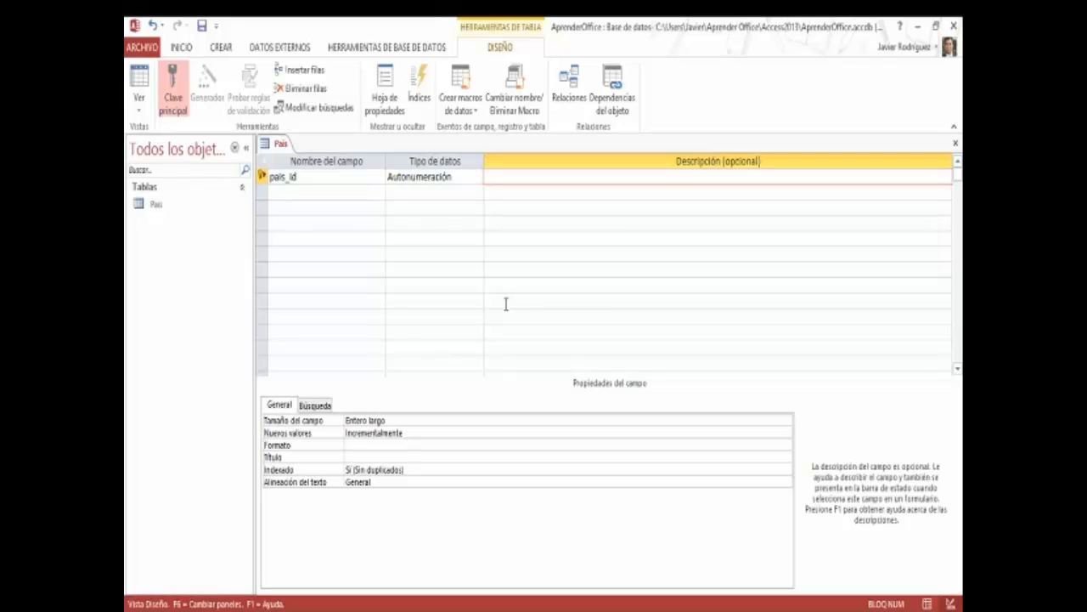
type("código númerico de país")
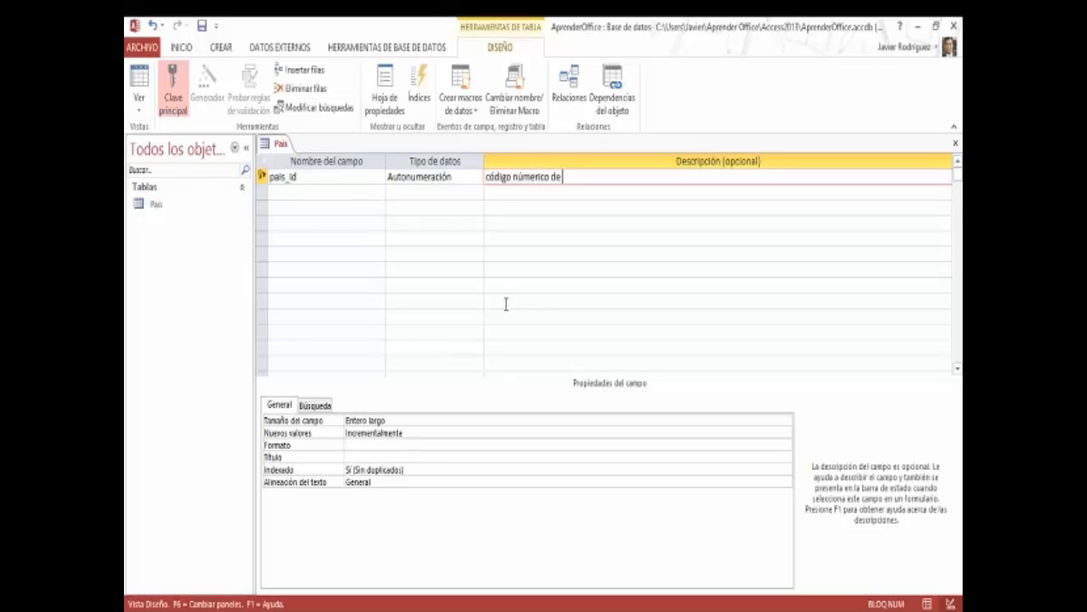
key("Return")
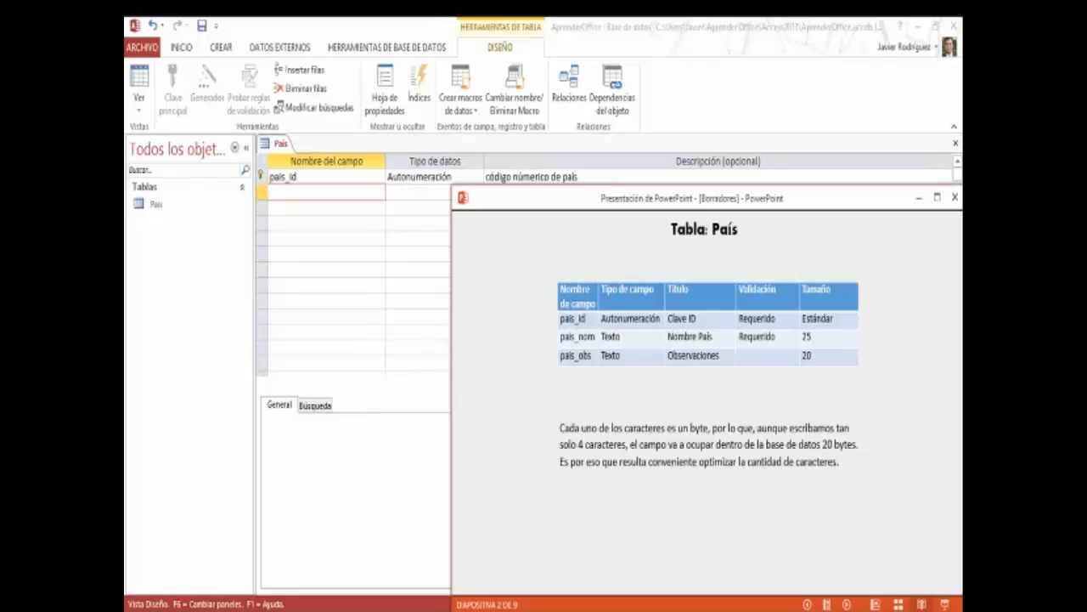
Add a second field named pais_nombre below pais_id.
type("pais")
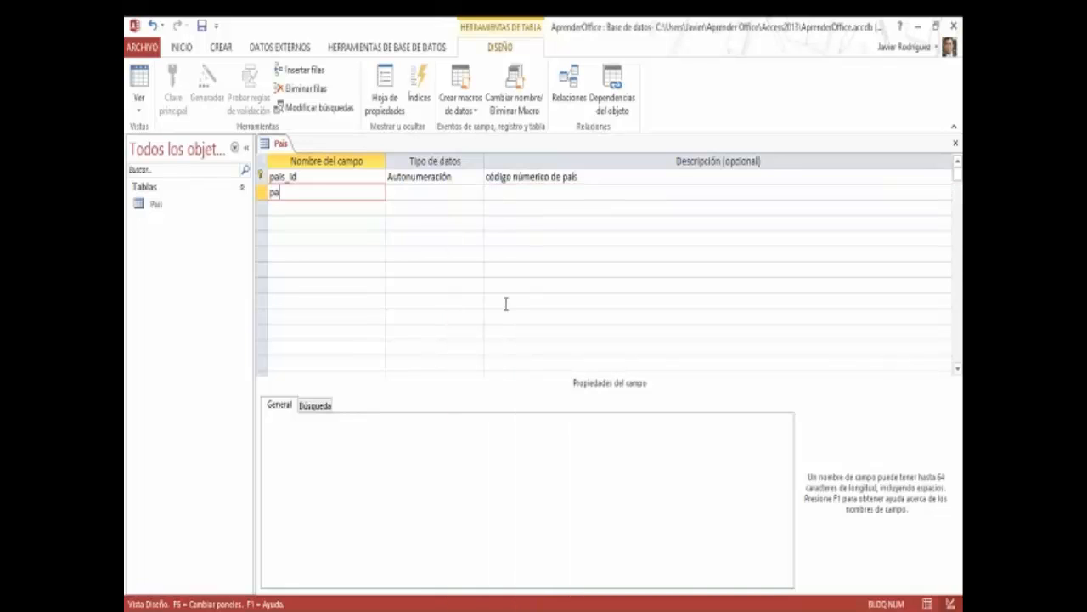
key("BackSpace")
key("BackSpace")
type("is_nombre")
key("Tab")
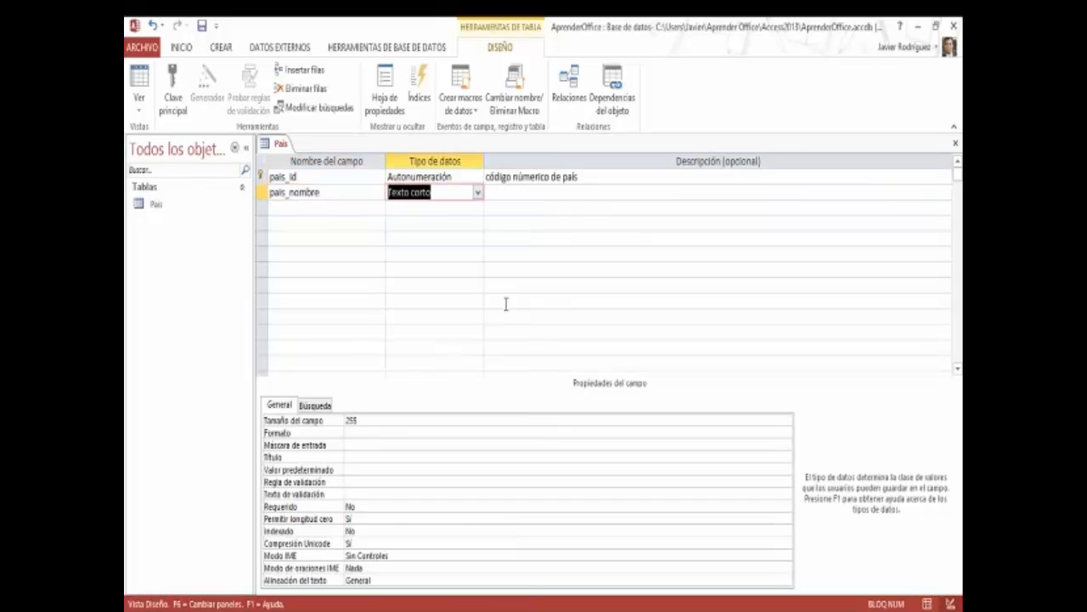
Set the pais_nombre field's data type to Texto corto and describe it as "Nombre del país".
left_click(479, 194)
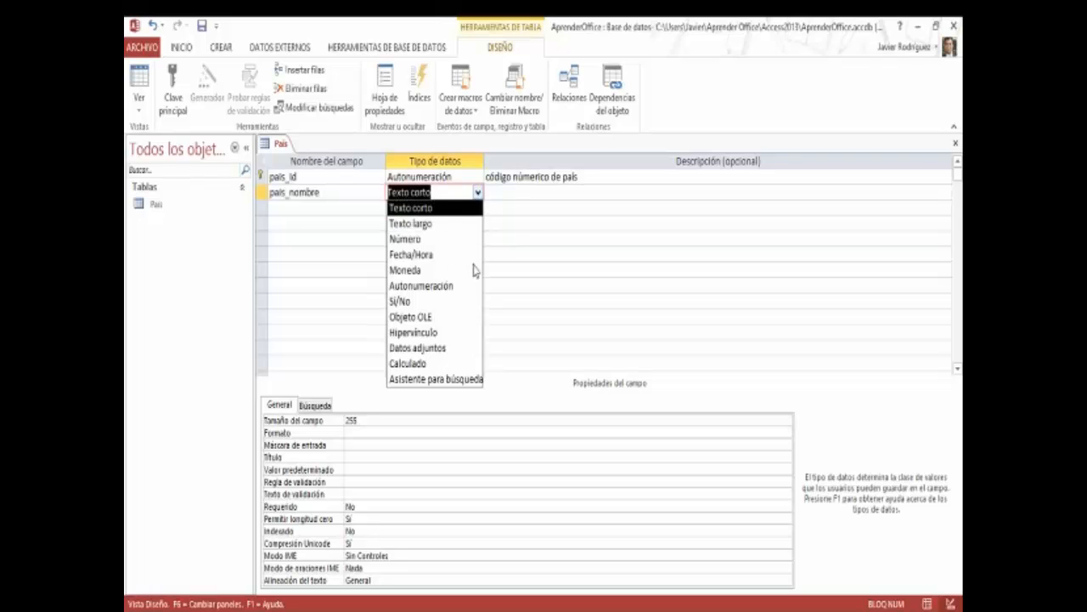
left_click(476, 210)
left_click(510, 197)
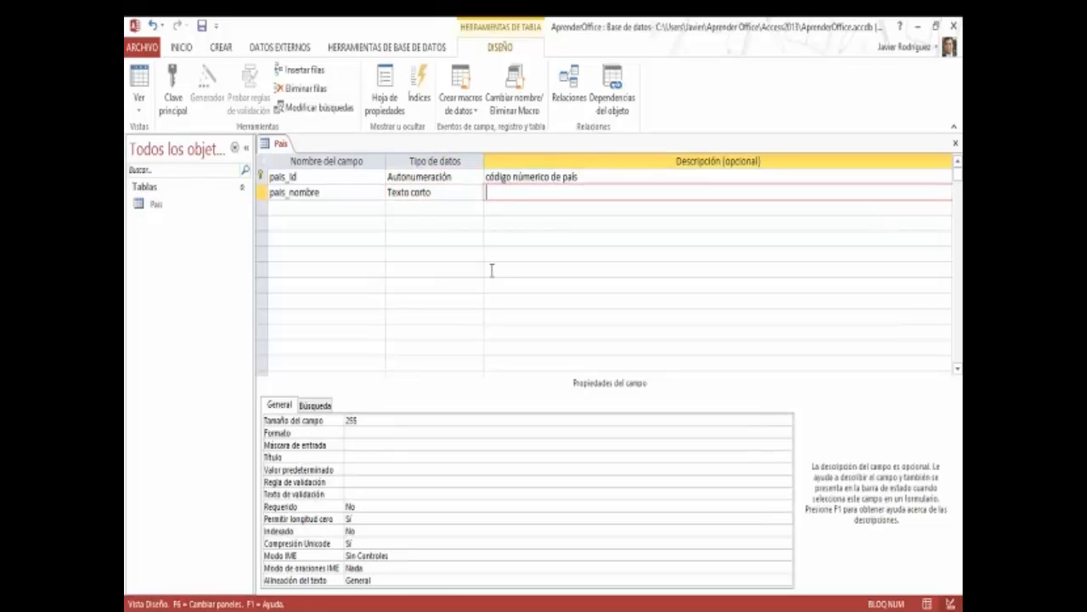
type("Nombre del país")
Add a third field named pais_obs with the Texto corto data type, checking it against the plan in the presentation.
left_click(327, 205)
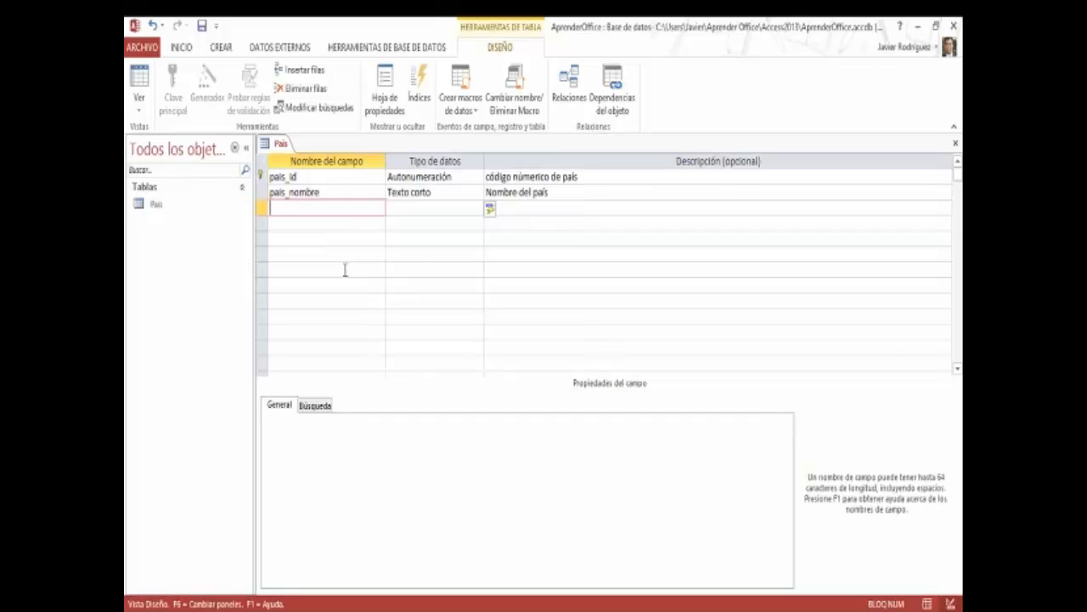
key("alt+Tab")
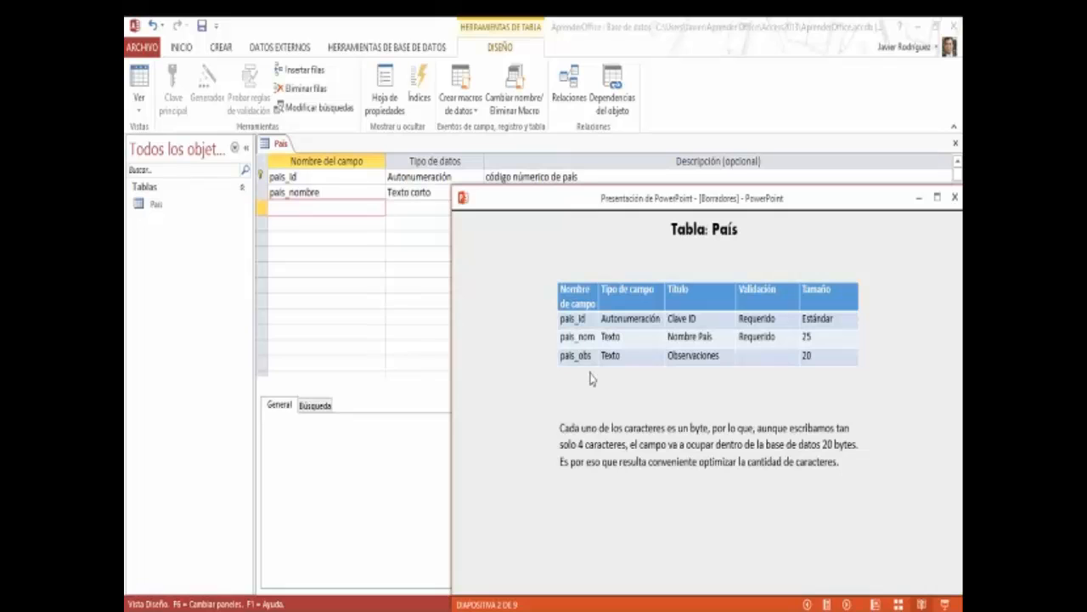
key("alt+Tab")
type("pais_obs")
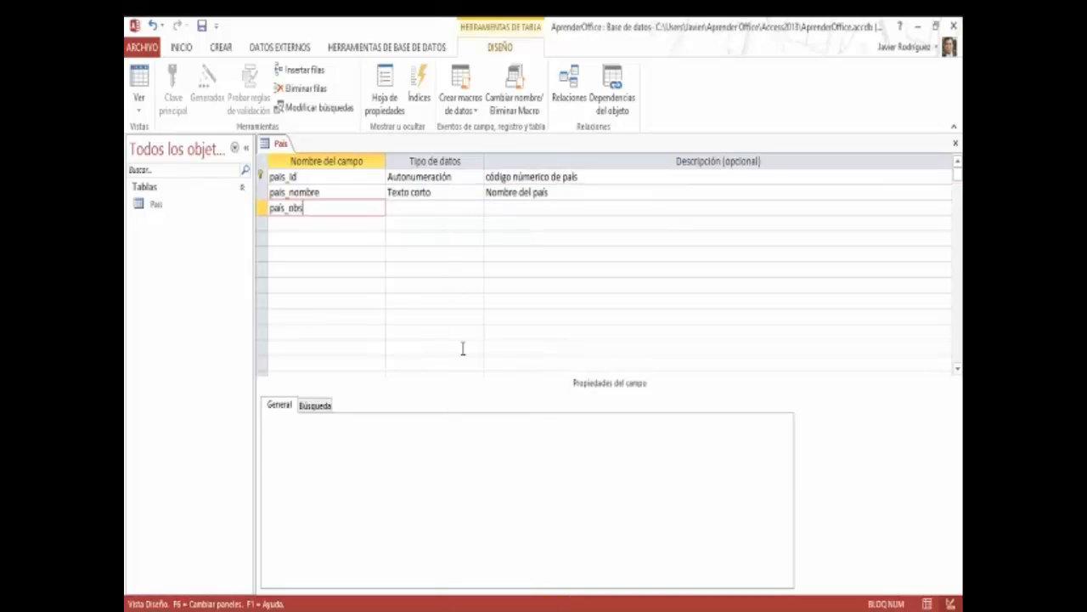
key("Tab")
key("alt+Tab")
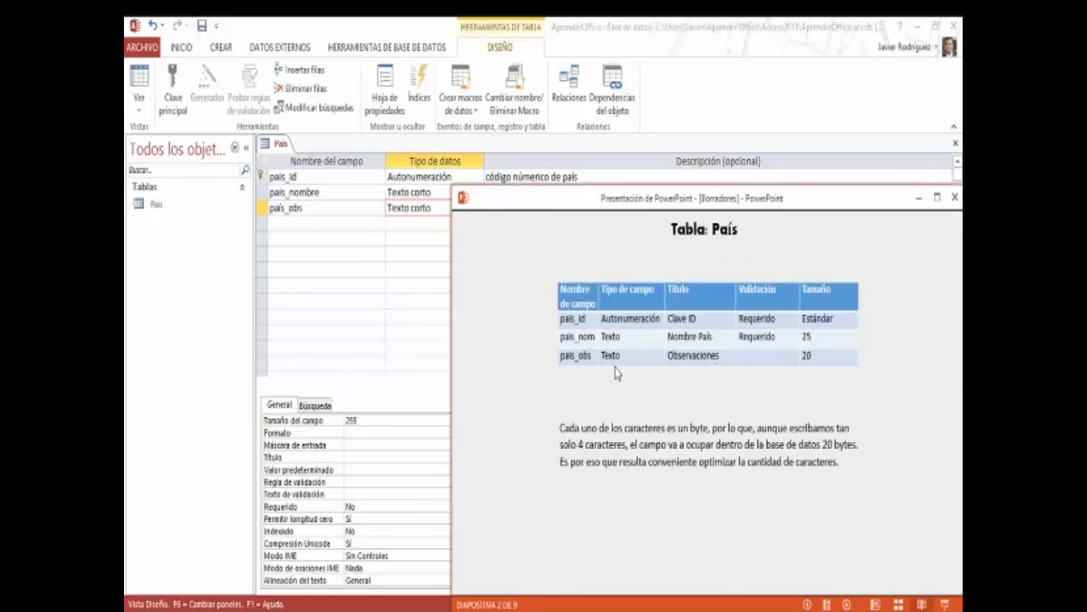
key("alt+Tab")
Enter "Observaciones especificas del país" as the description of the pais_obs field.
left_click(503, 207)
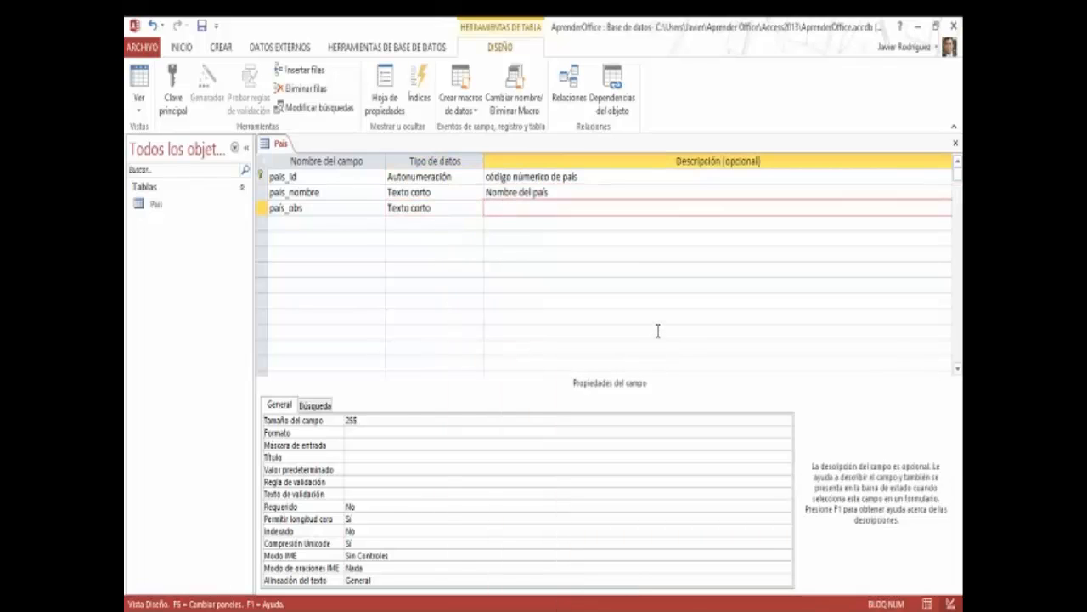
type("Observaciones e")
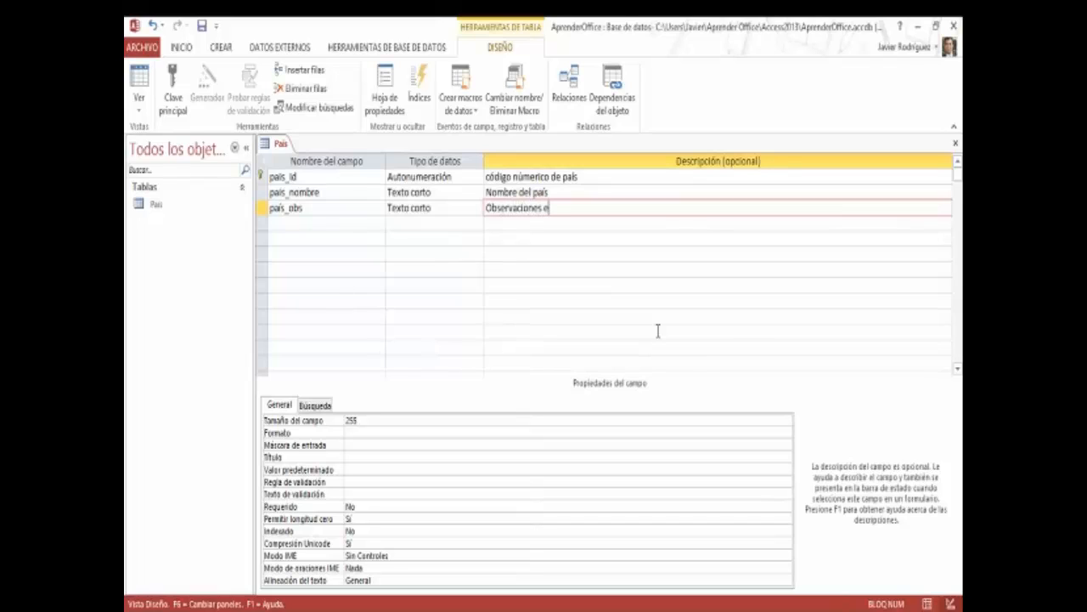
type("specificas del país")
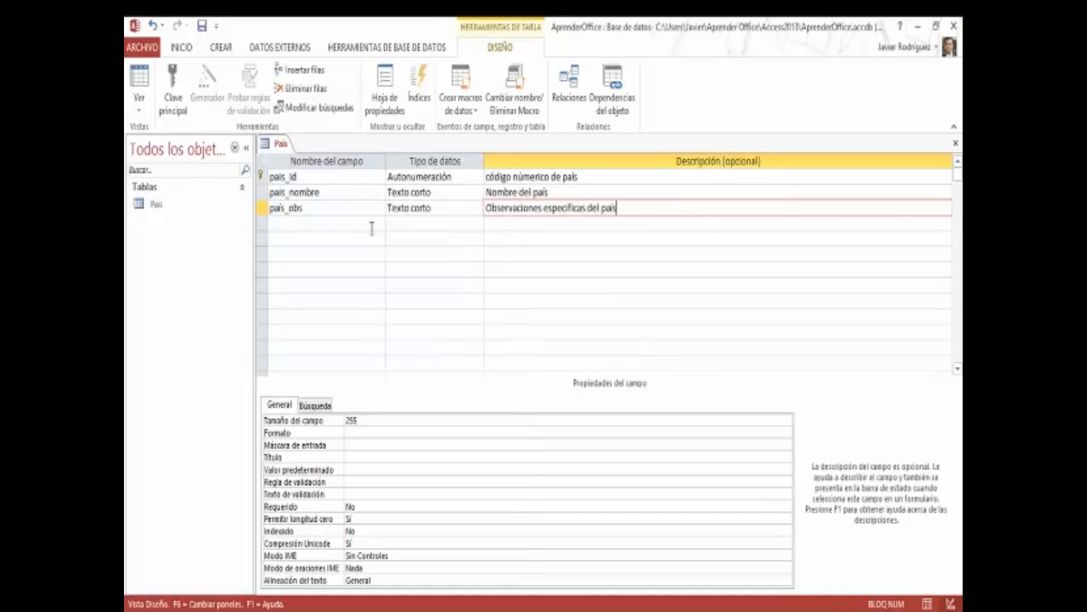
left_click(371, 225)
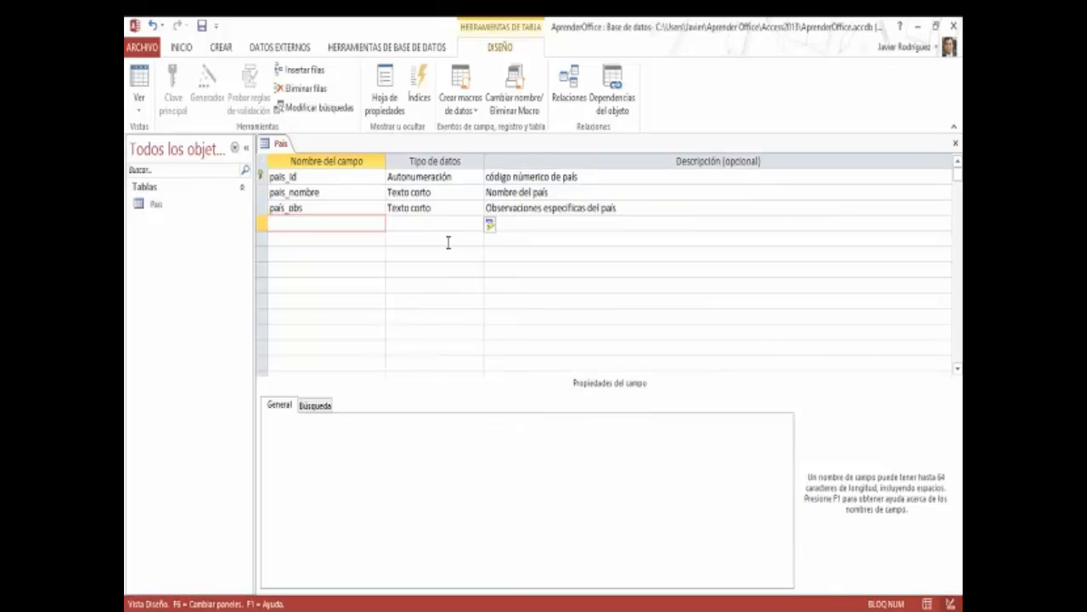
Switch the País table to datasheet view, saving its design.
left_click(136, 76)
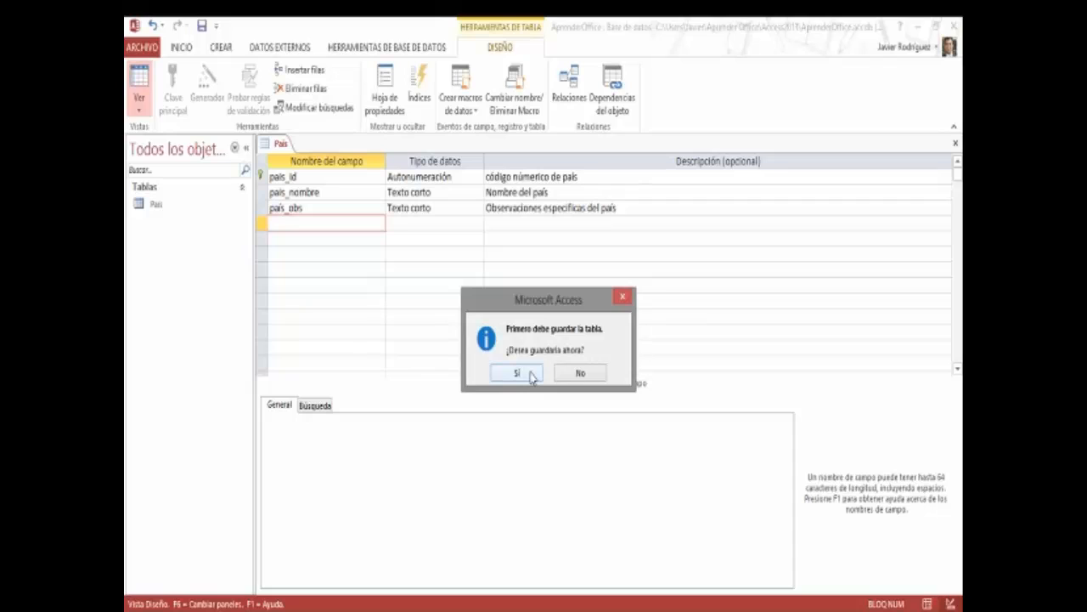
key("Return")
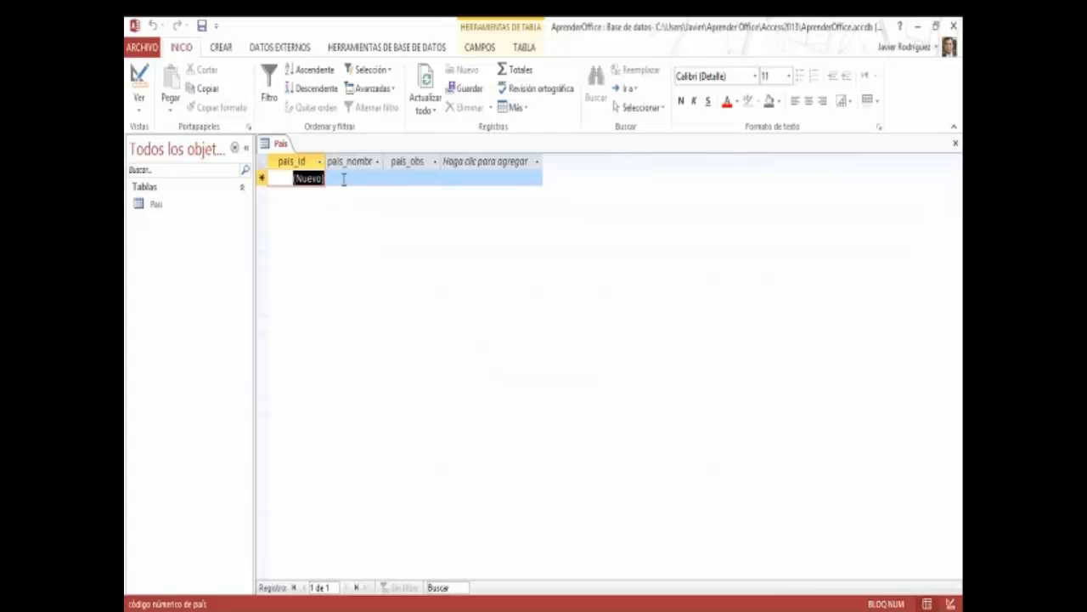
Move through the fields of the empty record and fit the pais_nombre column to its heading.
key("Tab")
key("Tab")
key("Tab")
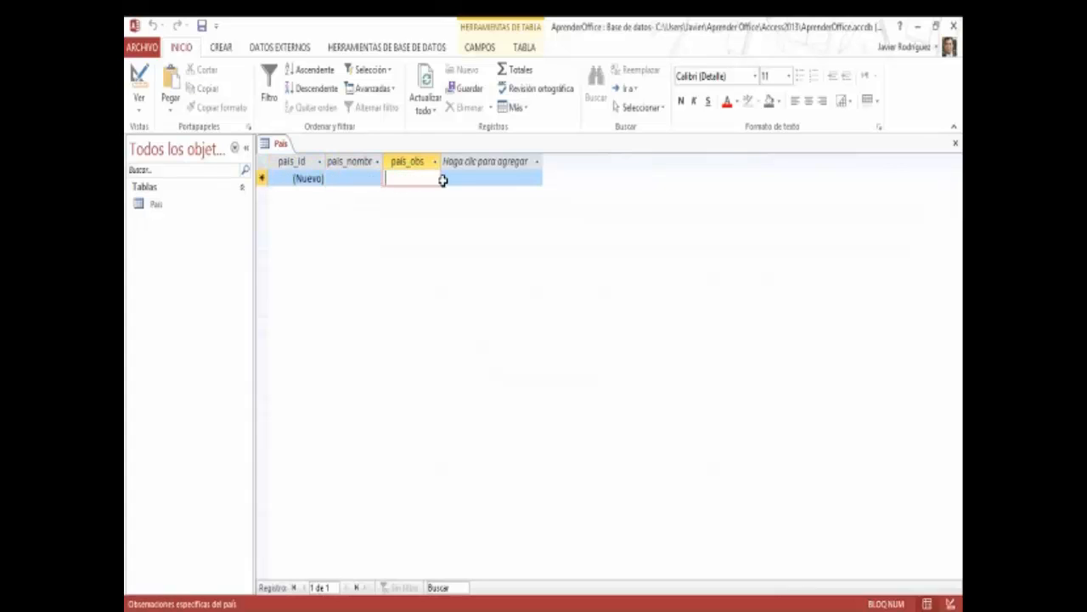
left_click(316, 177)
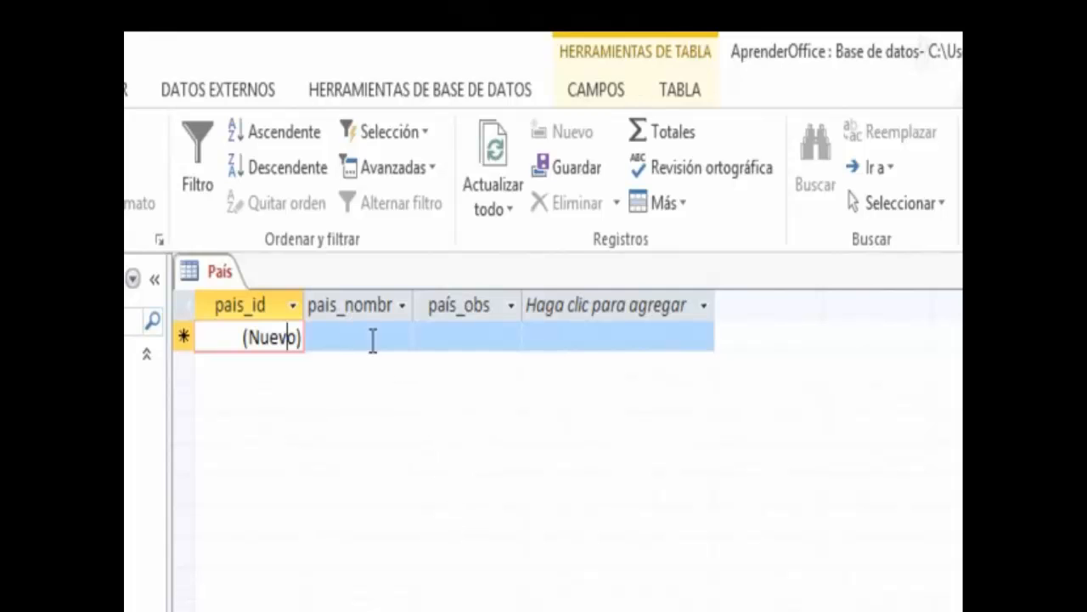
double_click(414, 305)
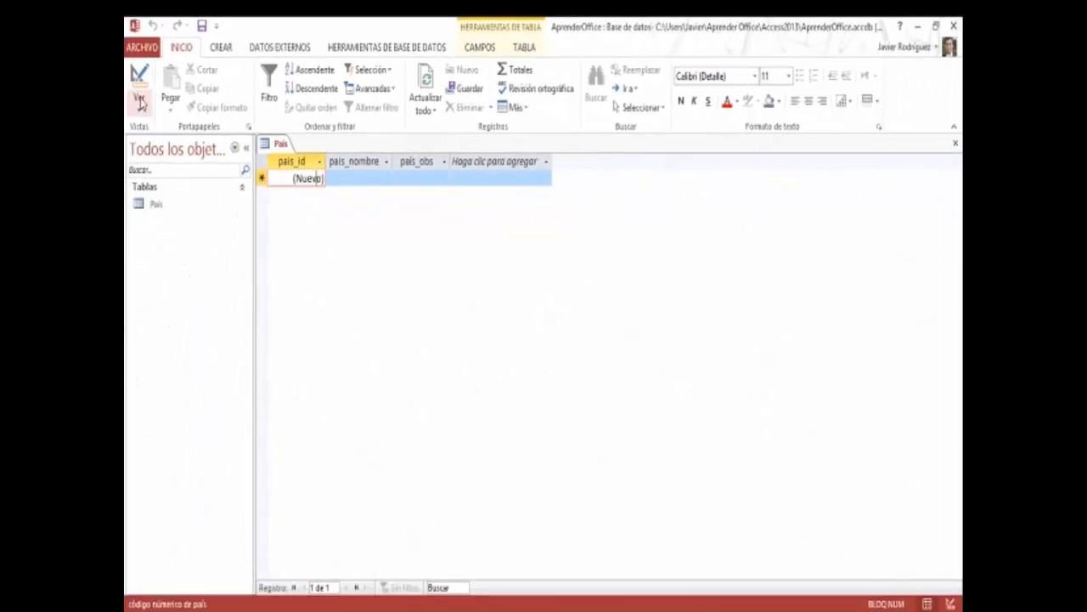
Switch the País table back to design view.
left_click(140, 104)
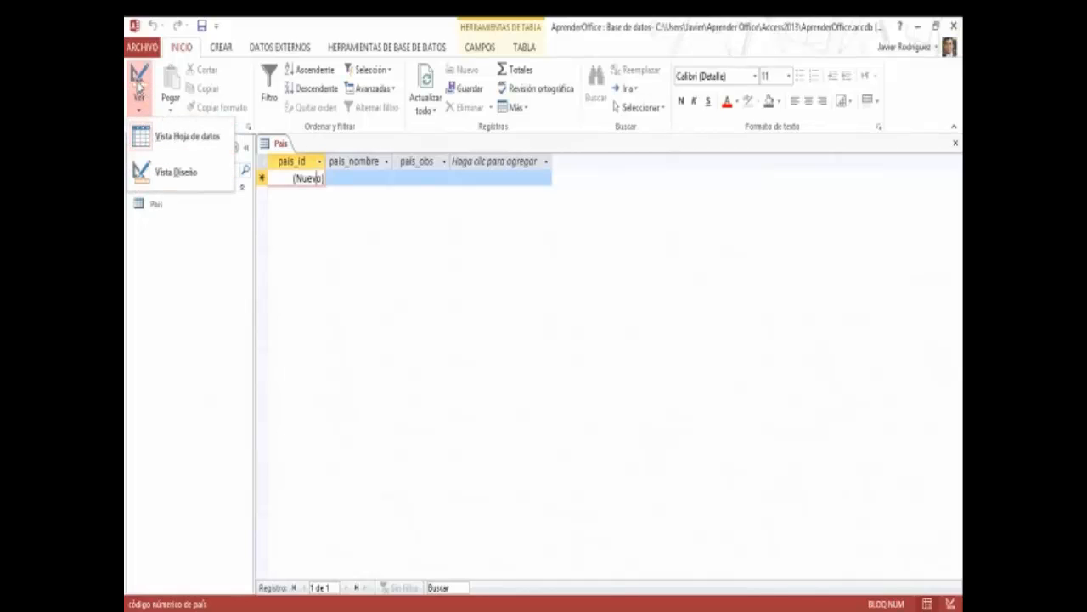
left_click(176, 172)
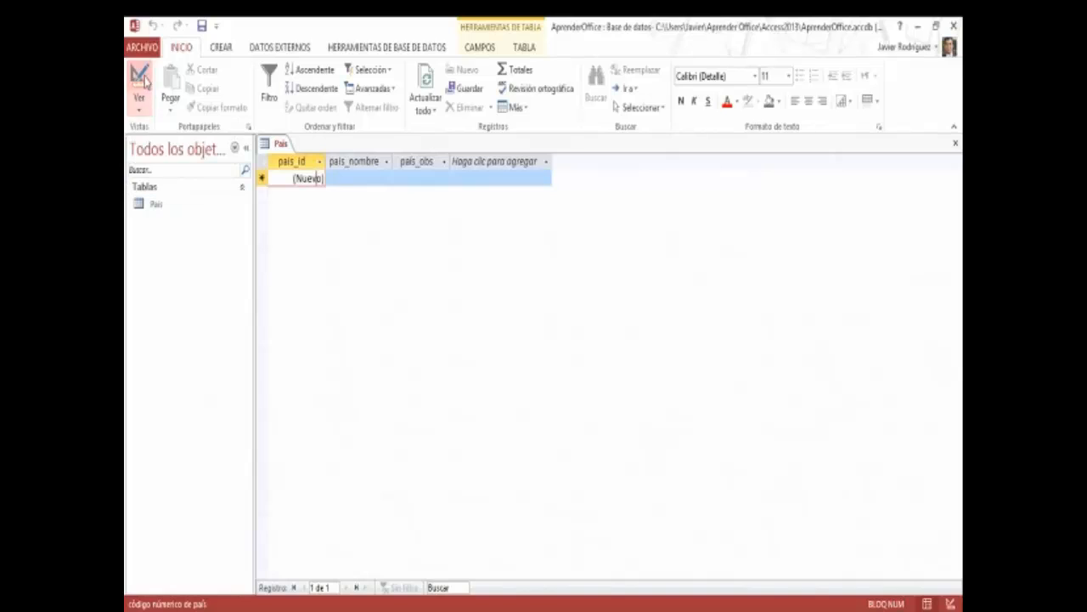
left_click(320, 178)
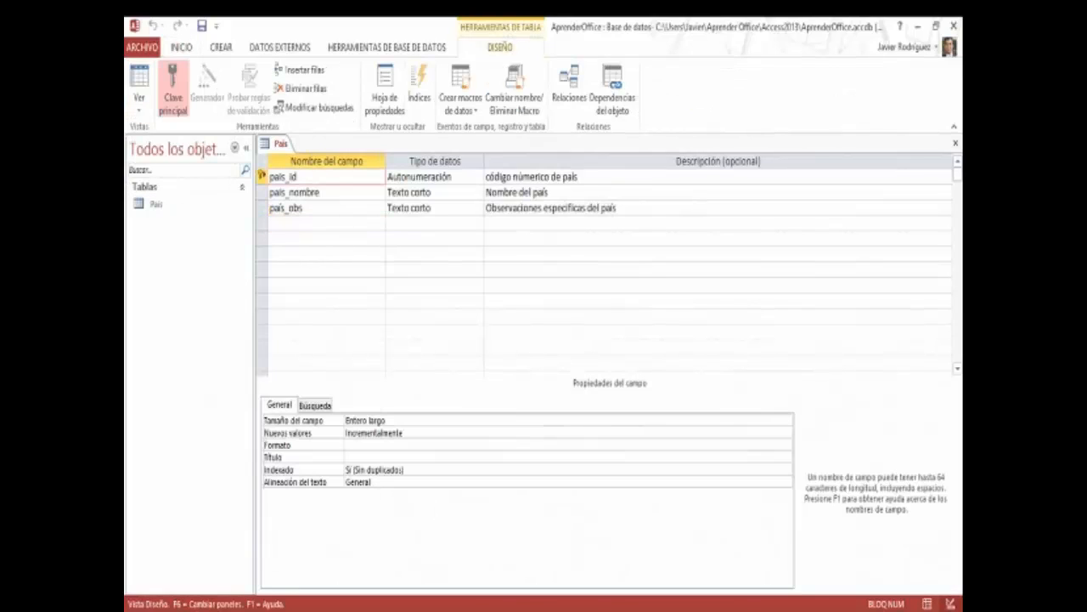
Set the pais_id field's Título property to "Clave ID", checking it against the plan in the presentation.
left_click(489, 610)
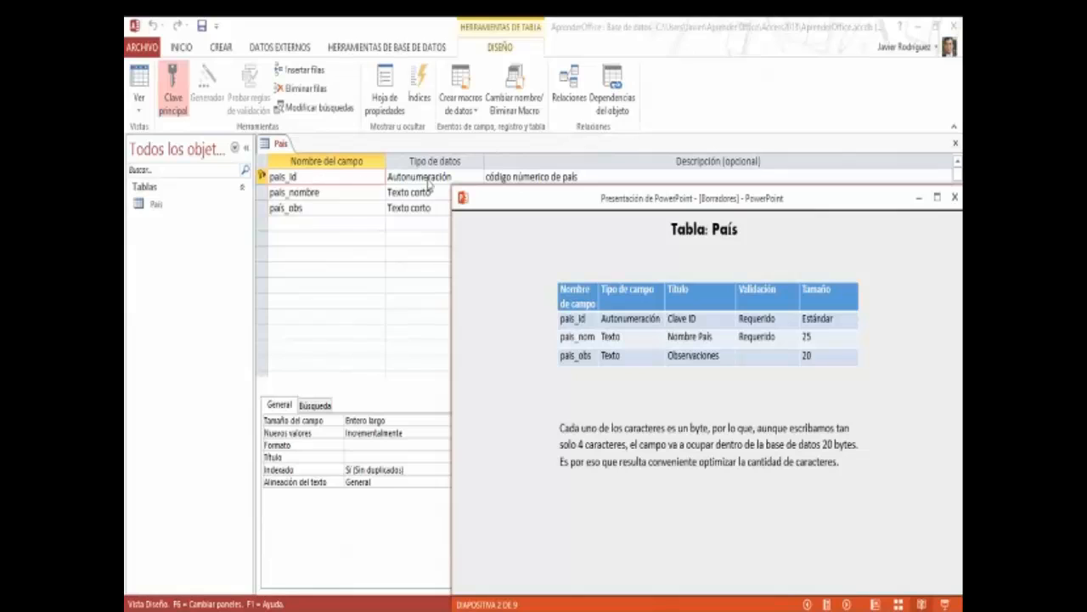
left_click(374, 177)
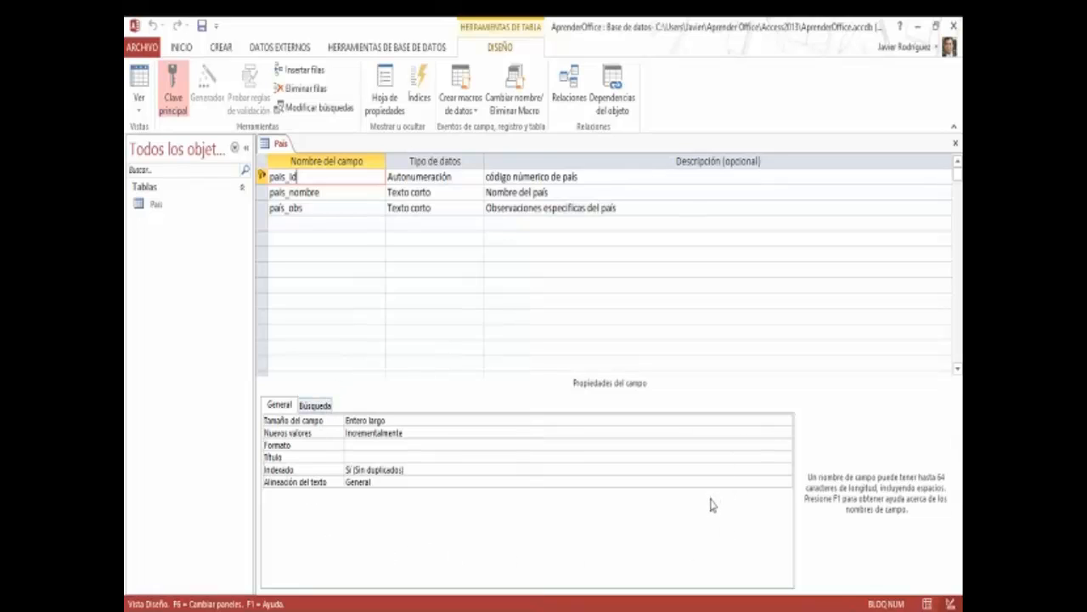
left_click(358, 456)
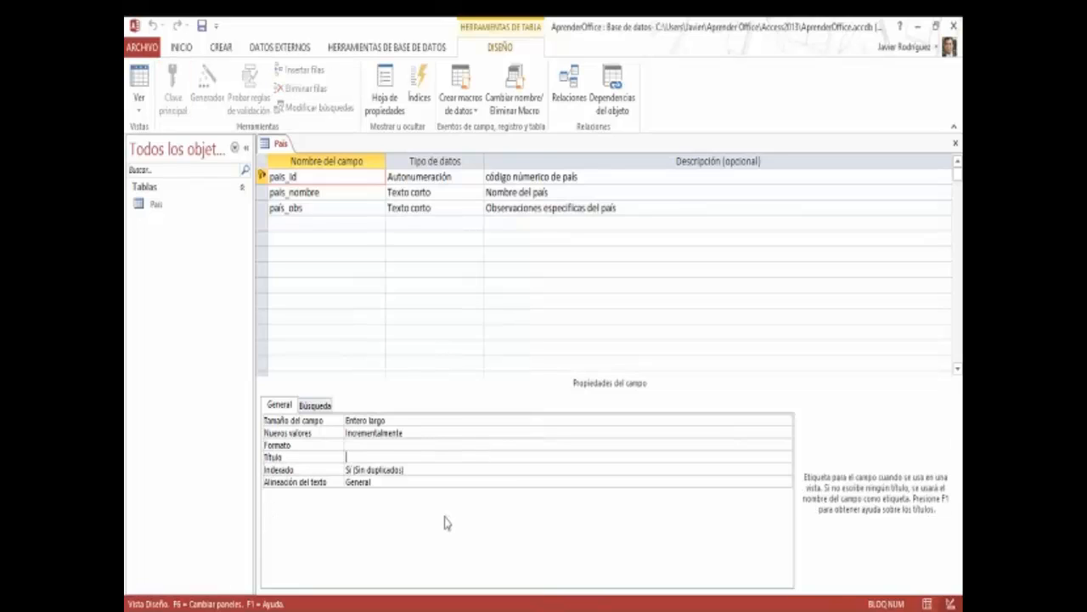
key("alt+Tab")
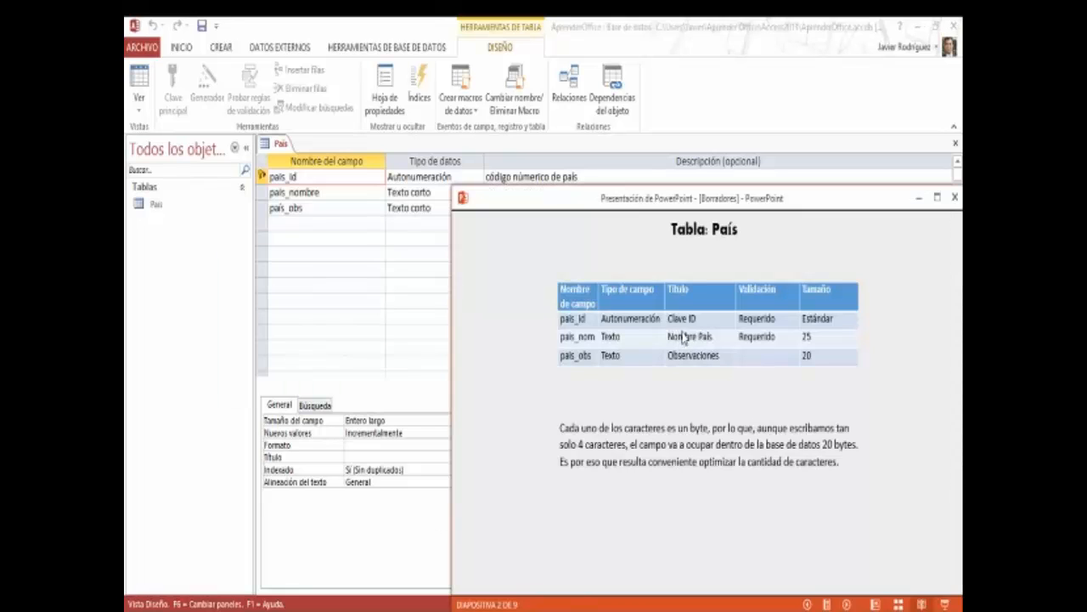
key("alt+Tab")
type("Clave ")
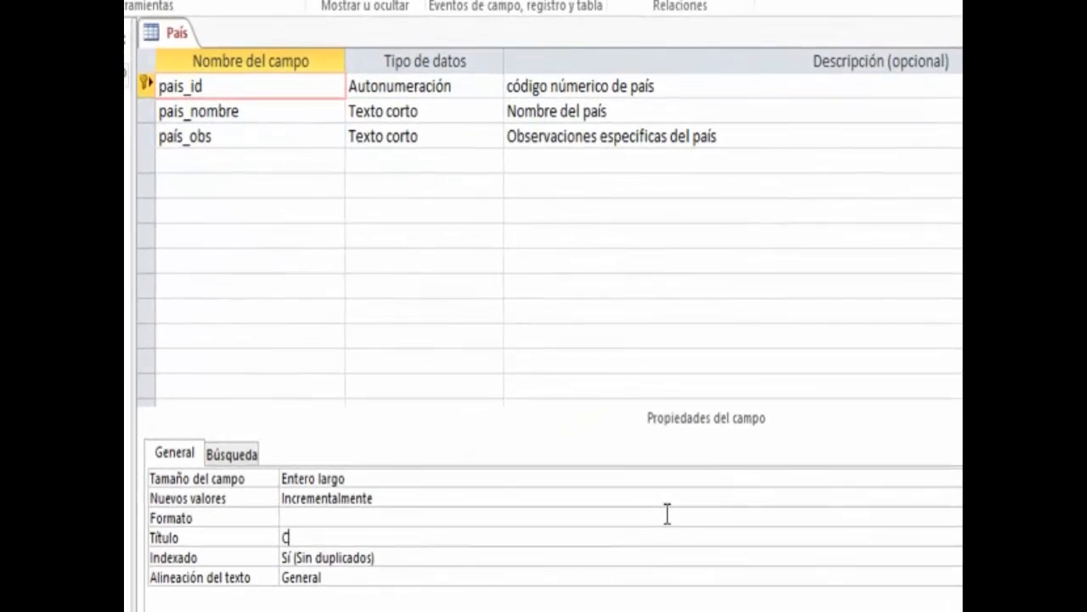
type("ID")
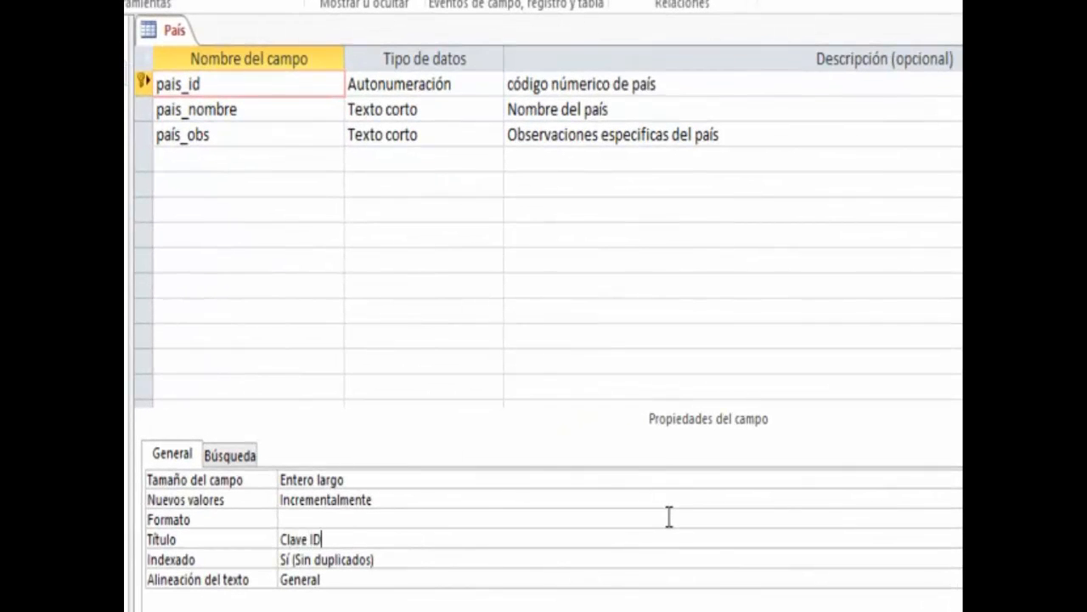
Set the pais_nombre field's Título property to "Nombre País", as given in the presentation's plan.
left_click(301, 111)
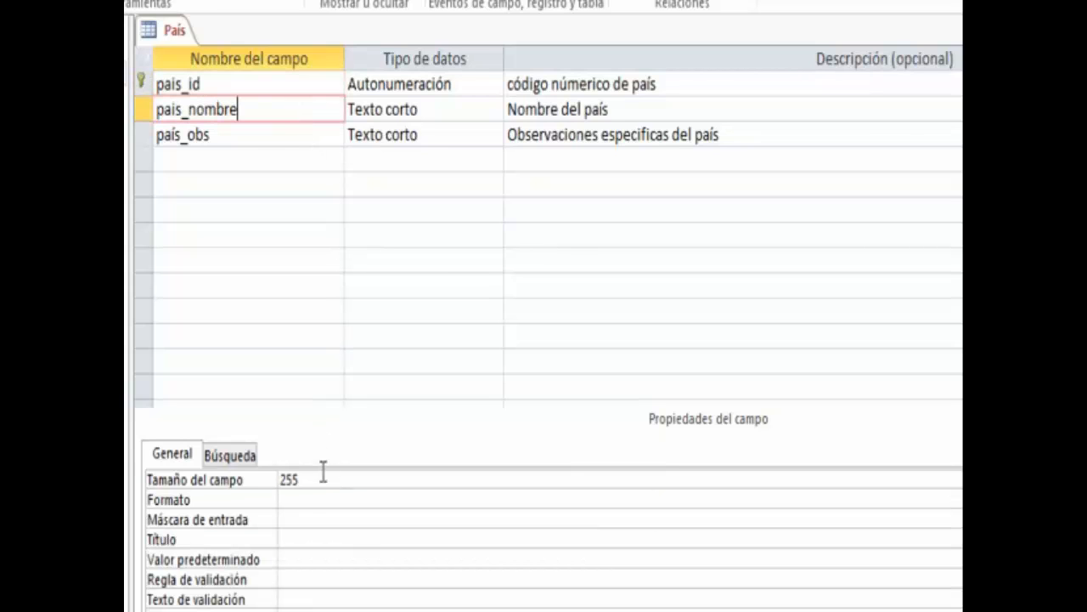
key("alt+Tab")
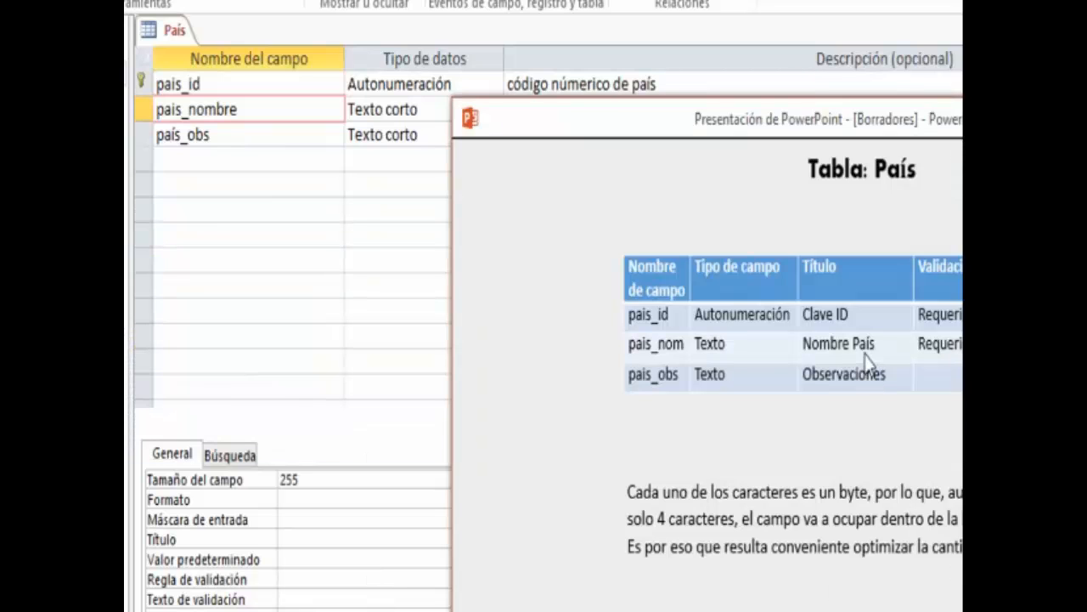
key("alt+Tab")
type("Nombre")
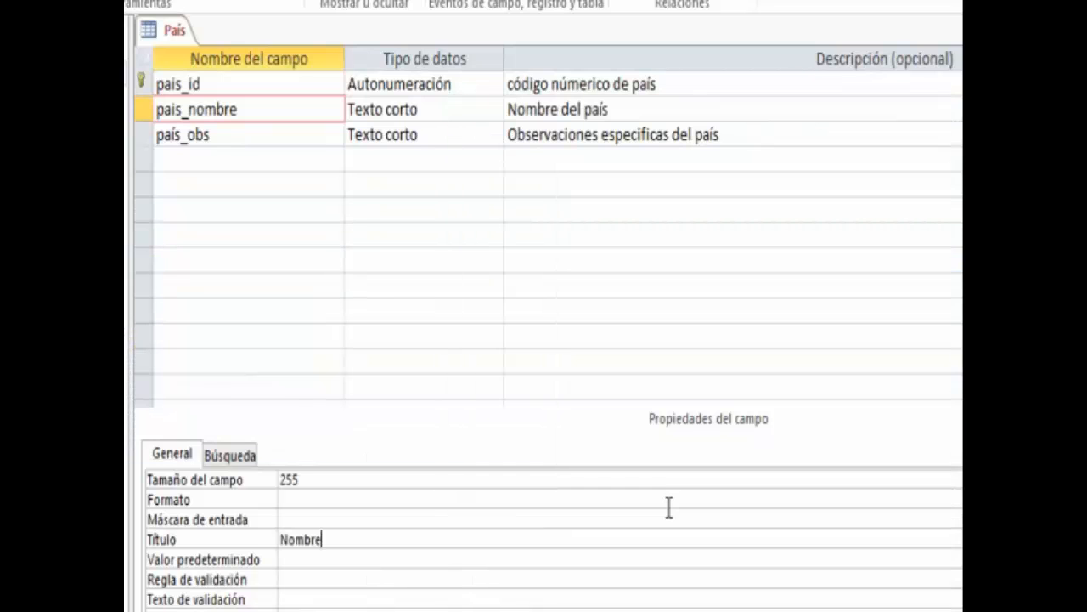
type(" País")
Set the país_obs field's Título property to "Observaciones" after consulting the plan in the presentation.
left_click(286, 136)
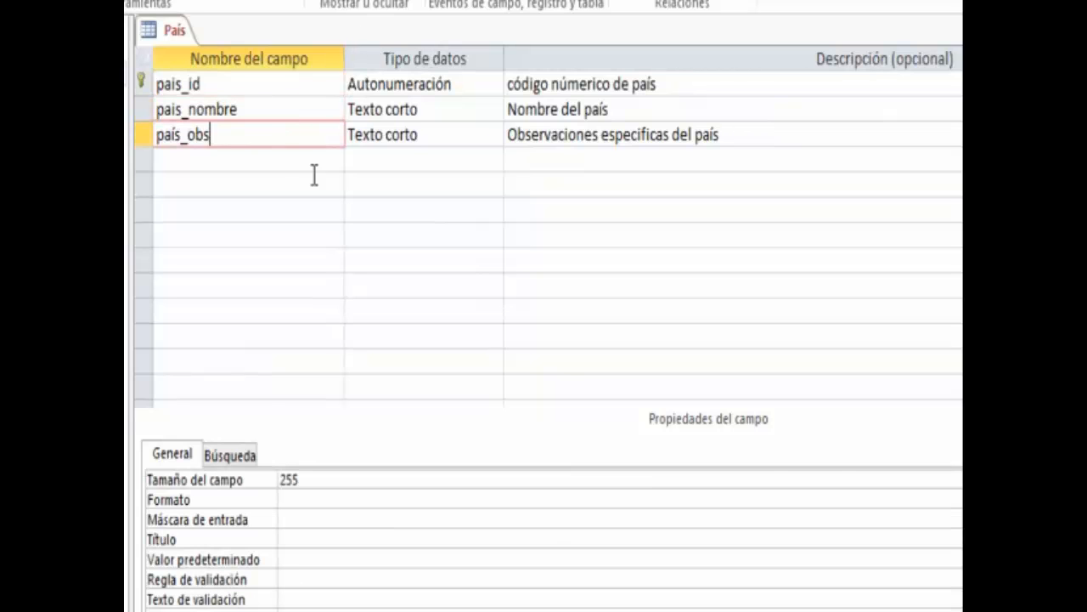
key("alt+Tab")
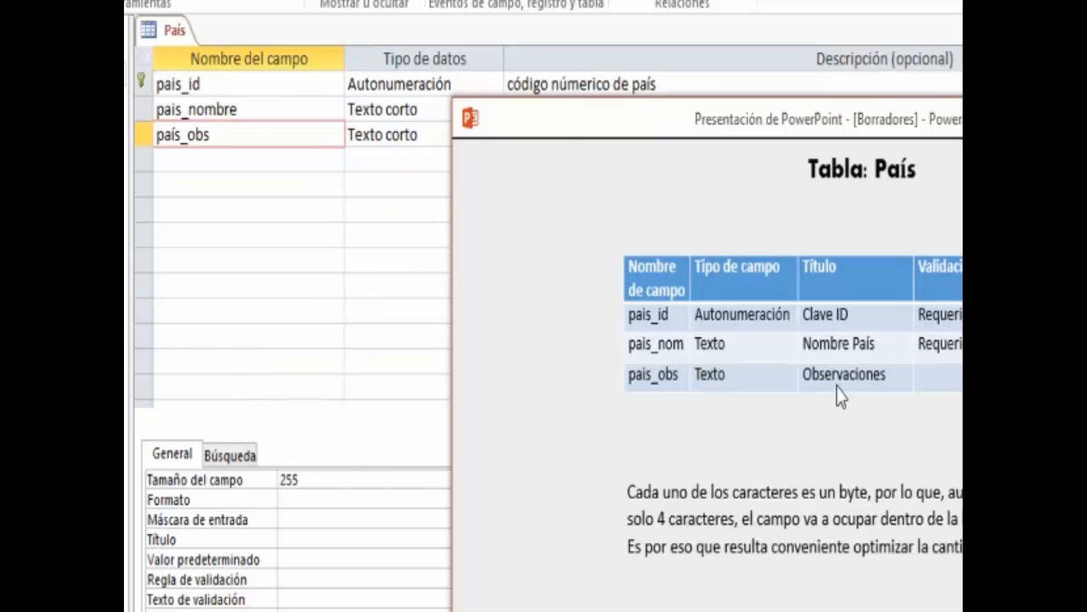
key("alt+Tab")
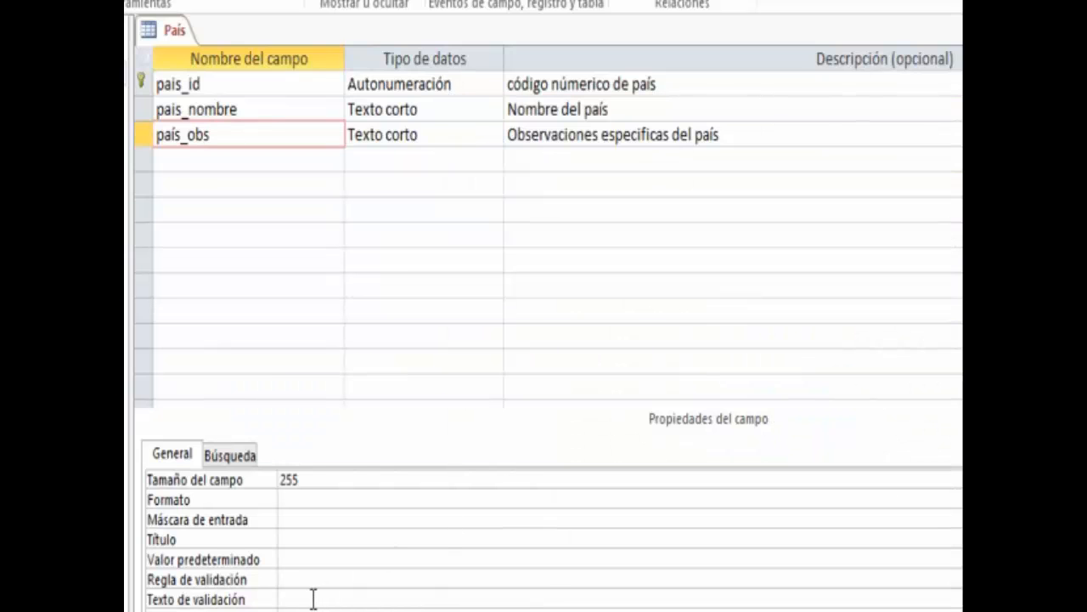
left_click(316, 540)
type("Observaciones")
left_click(383, 552)
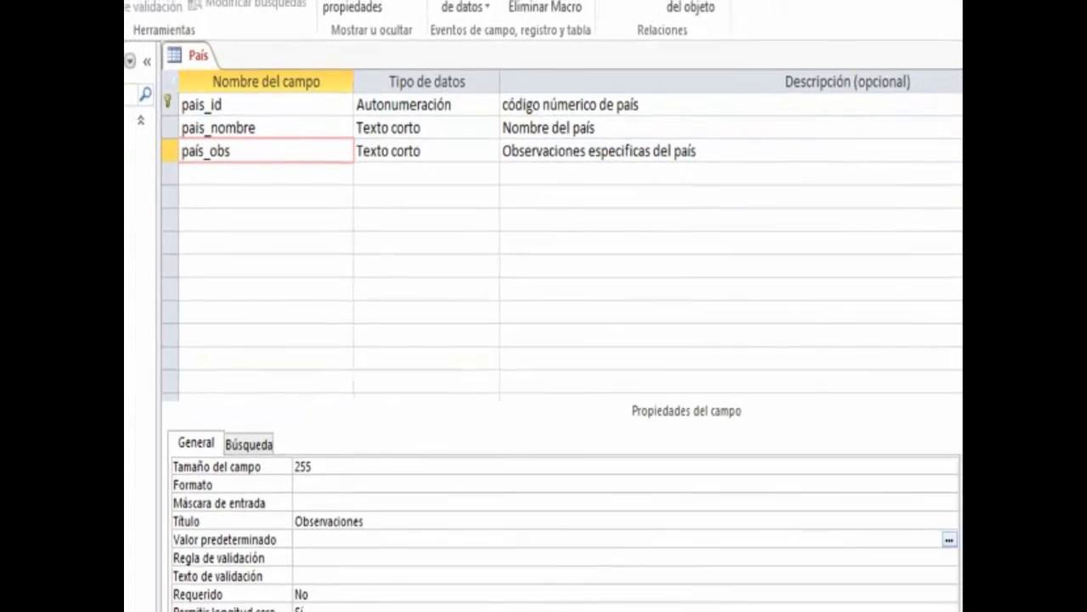
Save the table while switching to datasheet view and fit the Observaciones column to its heading.
left_click(139, 78)
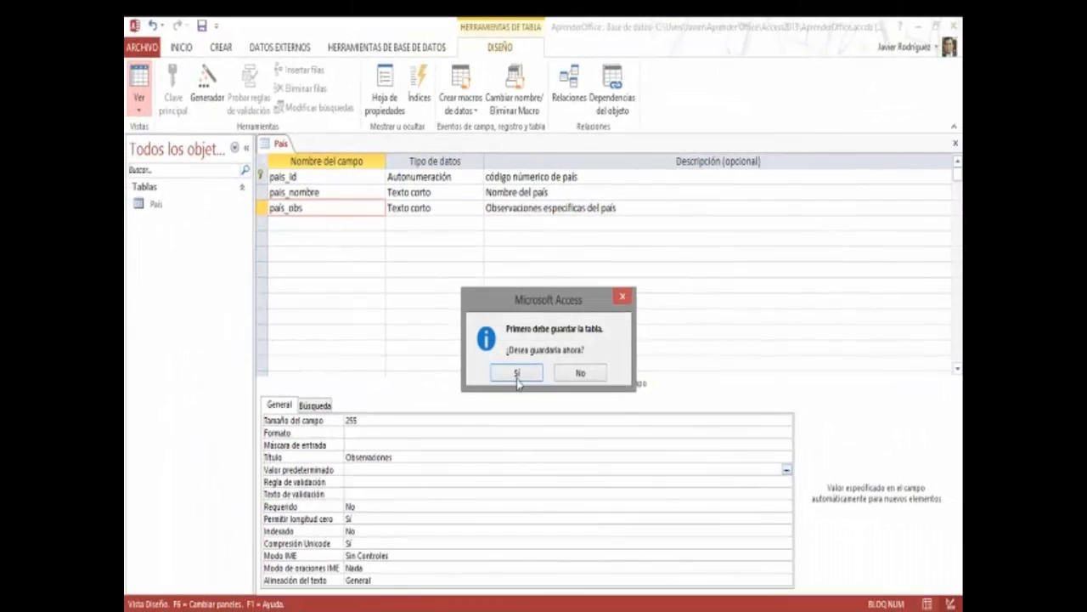
left_click(517, 375)
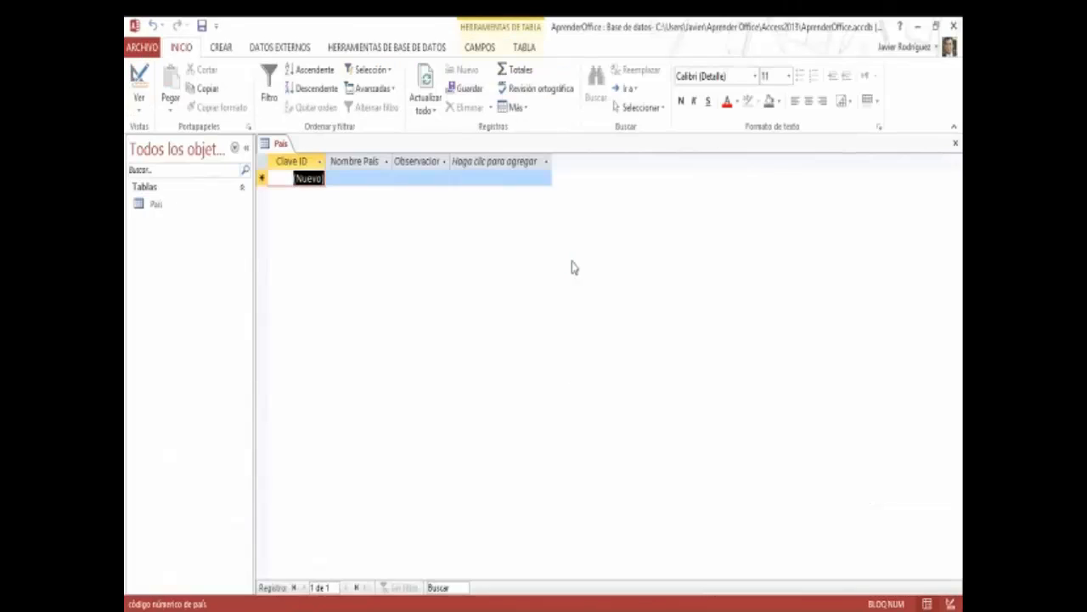
left_click_drag(450, 155, 450, 155)
double_click(450, 156)
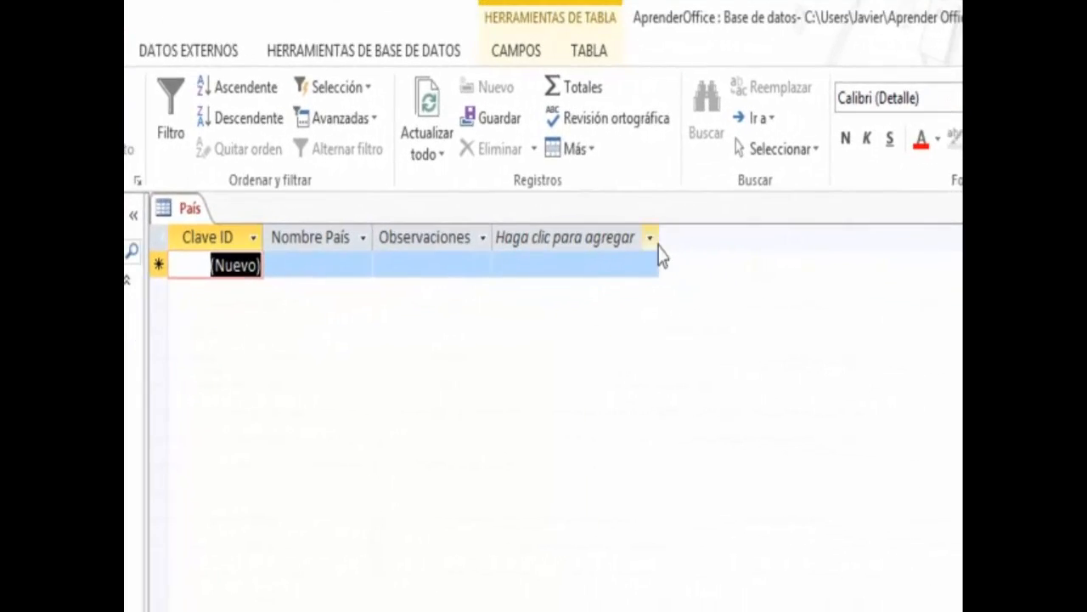
Return the País table to design view and check the pais_id field against the planned validation and size.
left_click(668, 247)
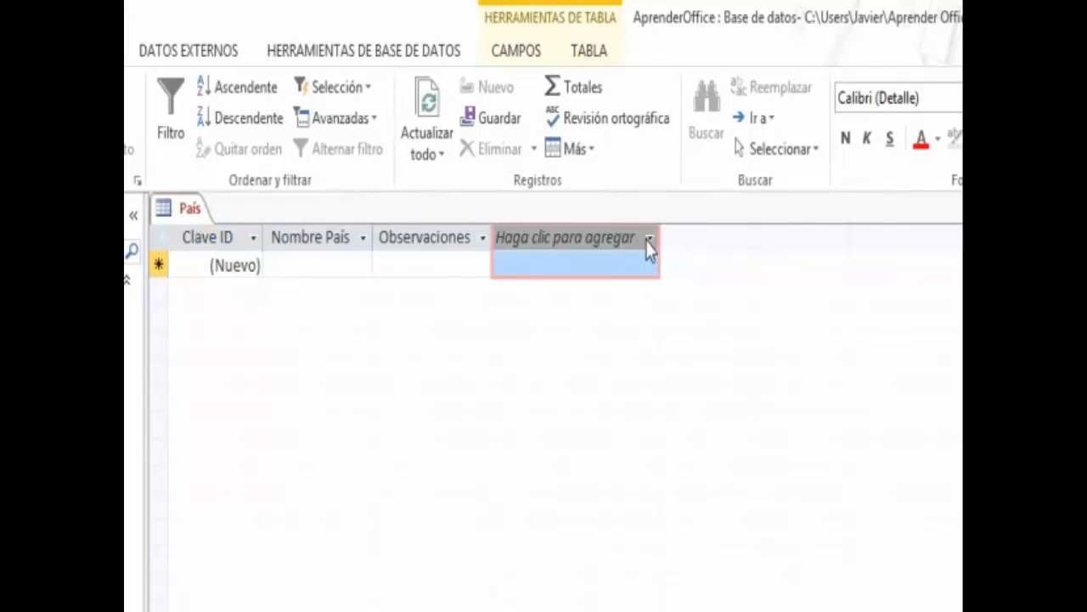
left_click(649, 239)
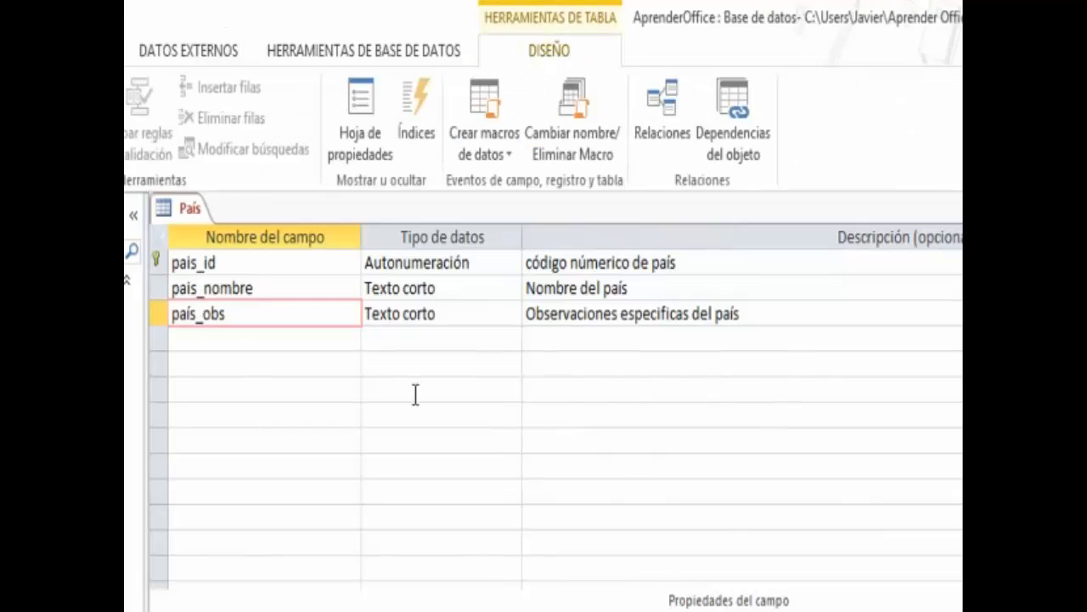
key("alt+Tab")
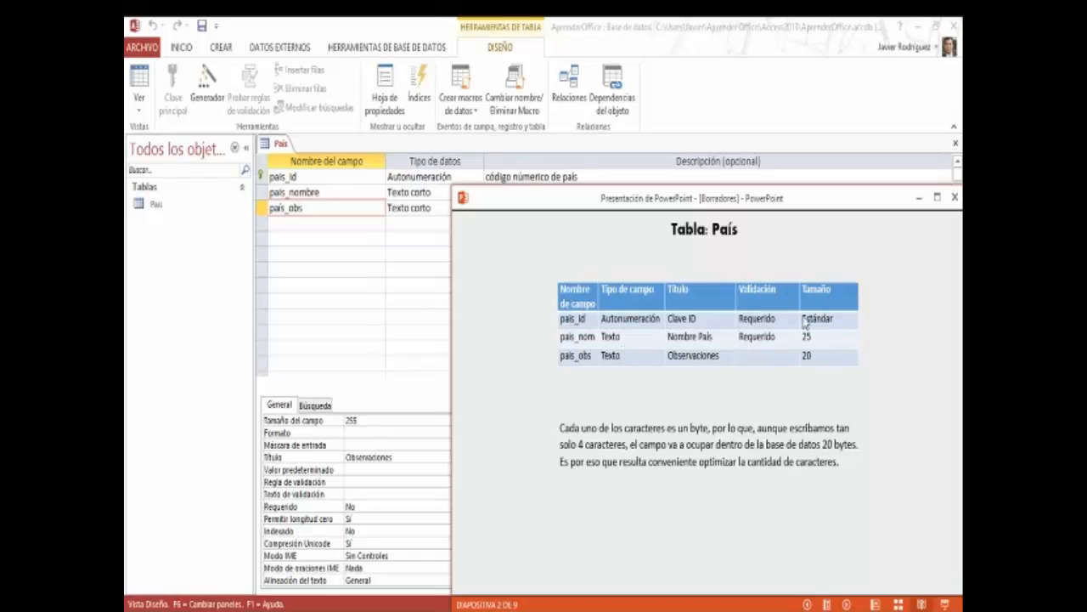
key("alt+Tab")
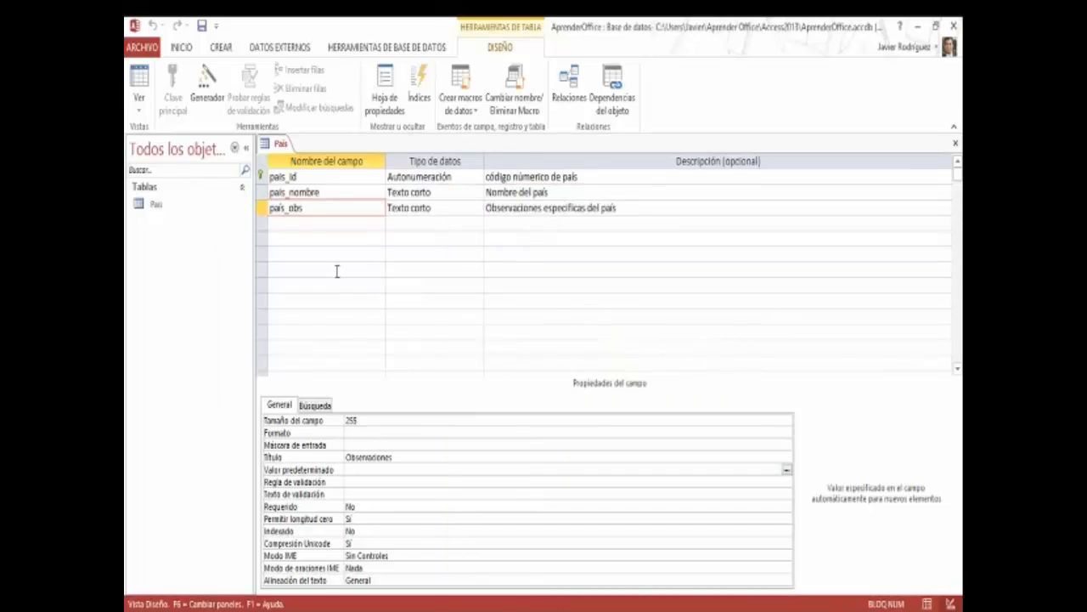
left_click(336, 176)
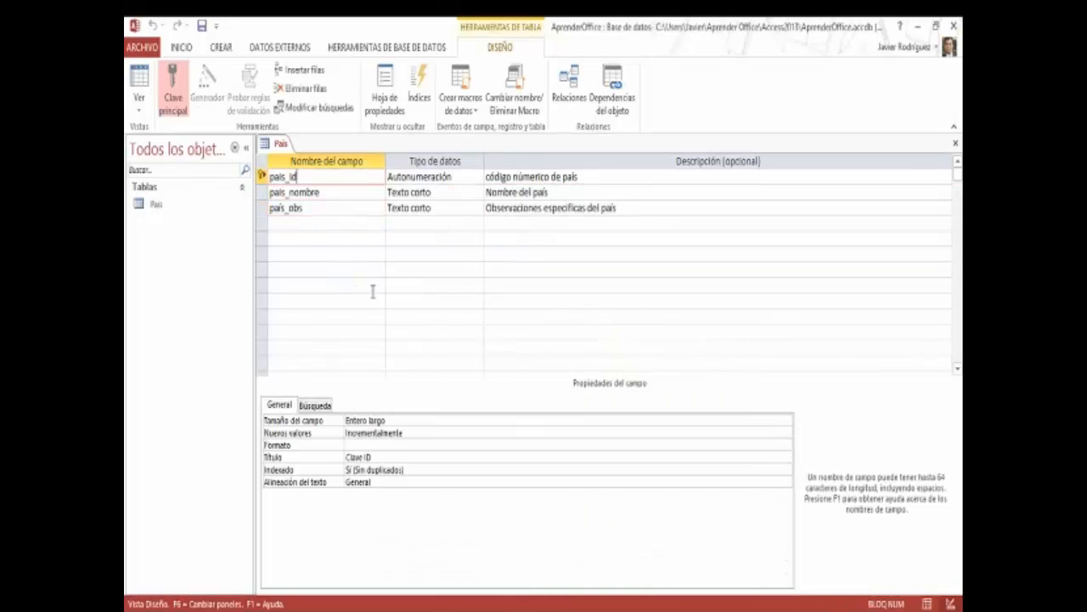
Make the pais_nombre field mandatory by setting its Requerido property to Sí.
left_click(336, 195)
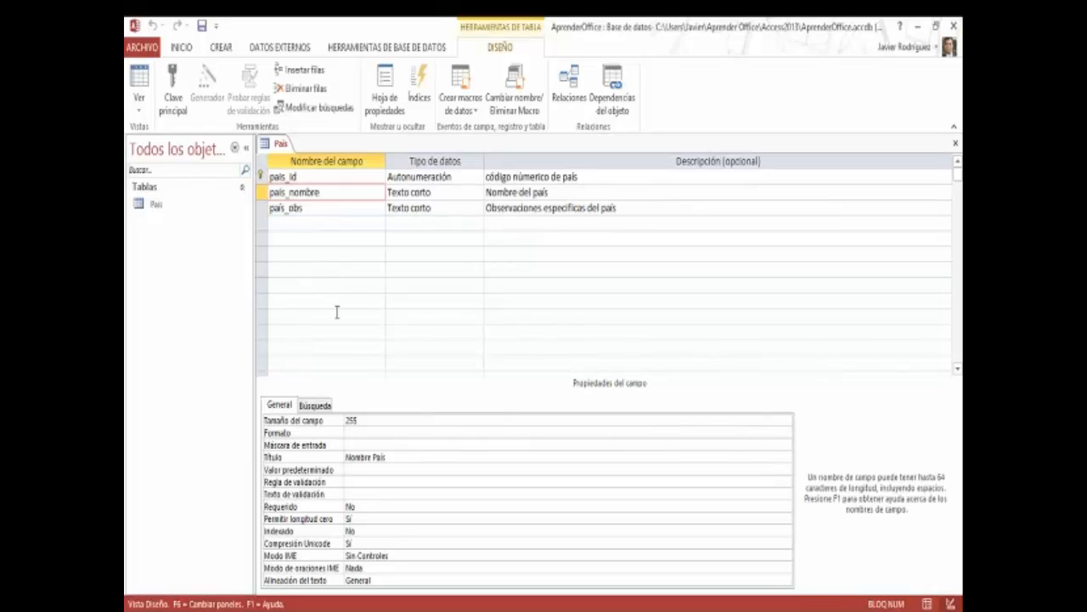
left_click(361, 507)
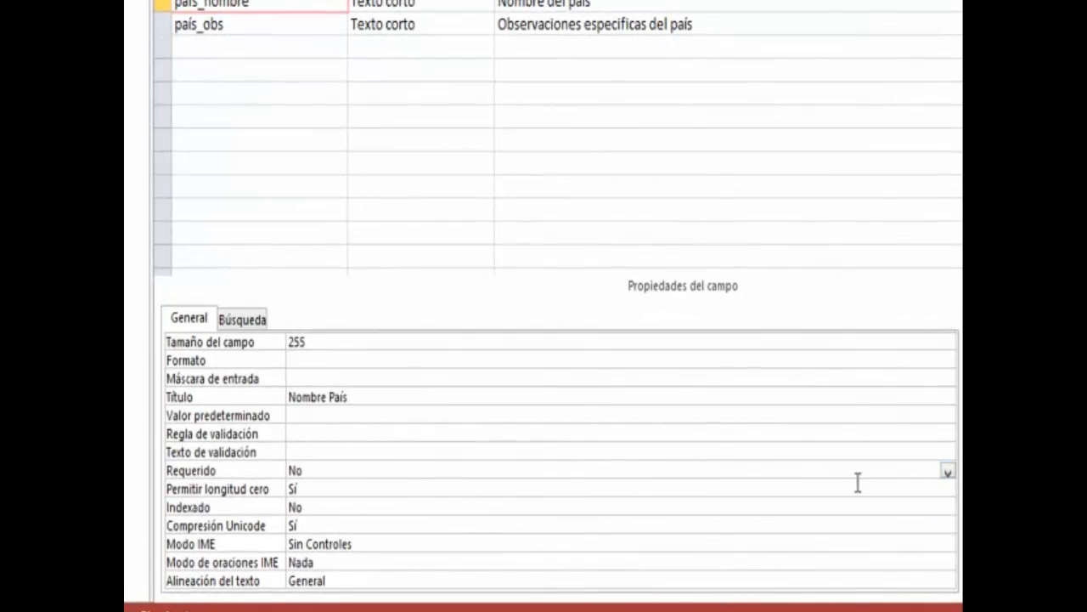
left_click(947, 473)
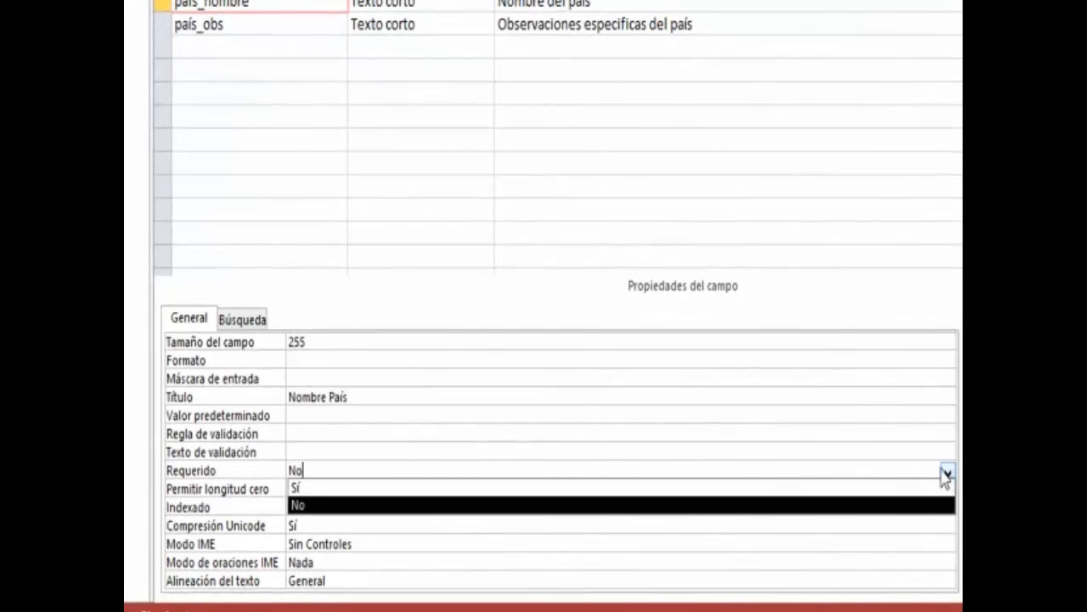
left_click(867, 488)
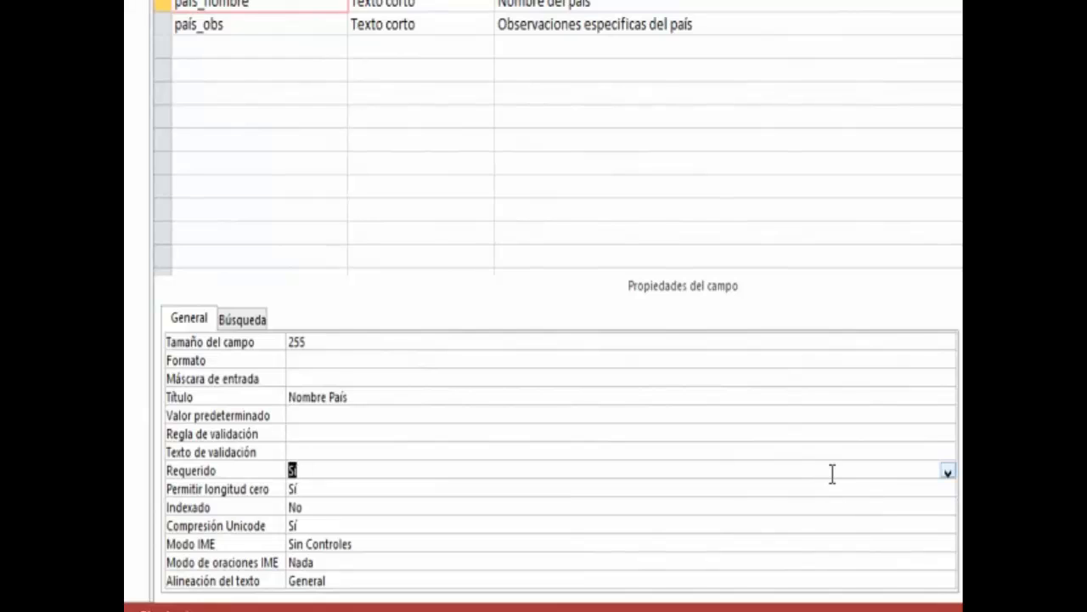
left_click(832, 473)
Set the pais_nombre field's Tamaño del campo to 25 after reviewing the planned sizes and data types in the presentation.
left_click(347, 342)
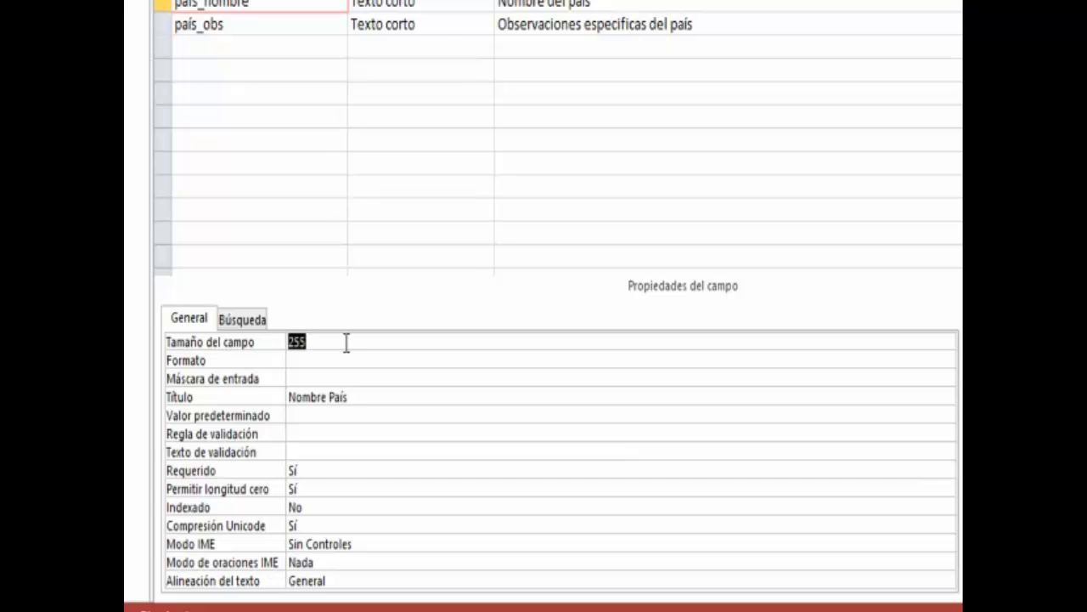
key("alt+Tab")
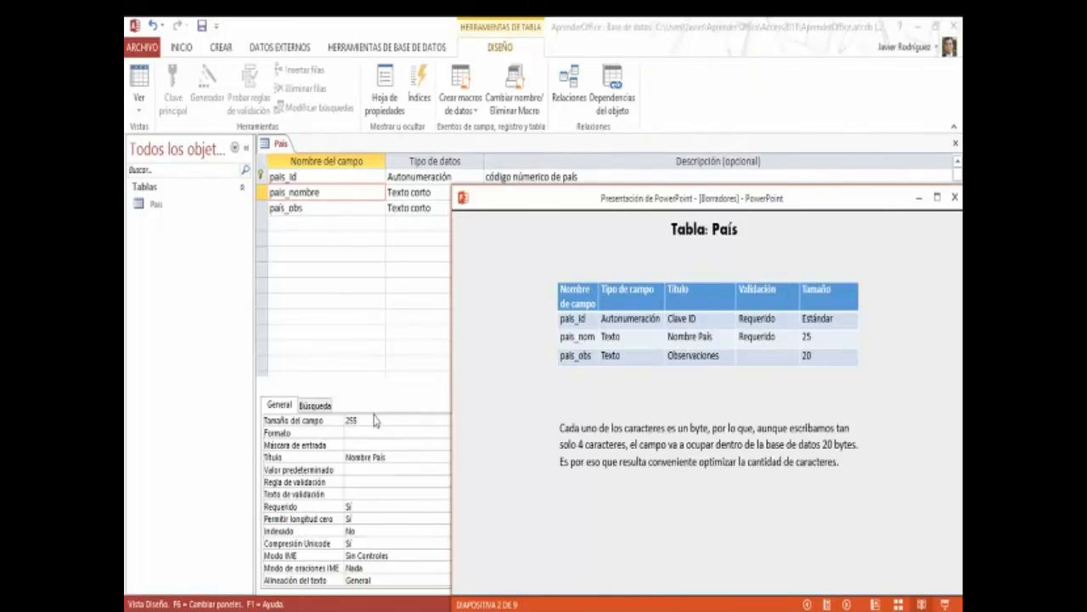
left_click(809, 605)
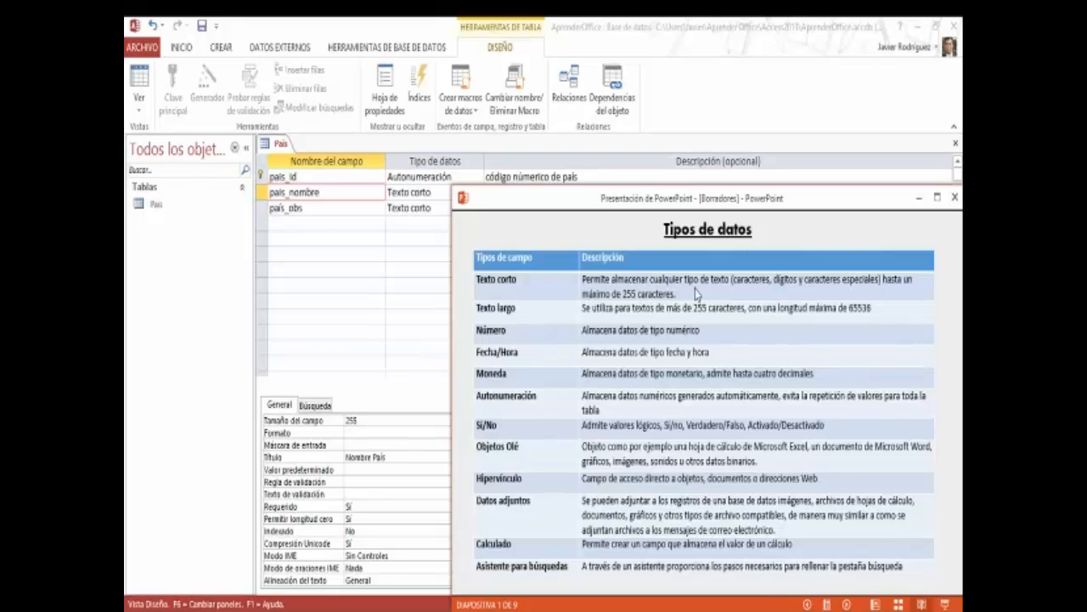
left_click(795, 549)
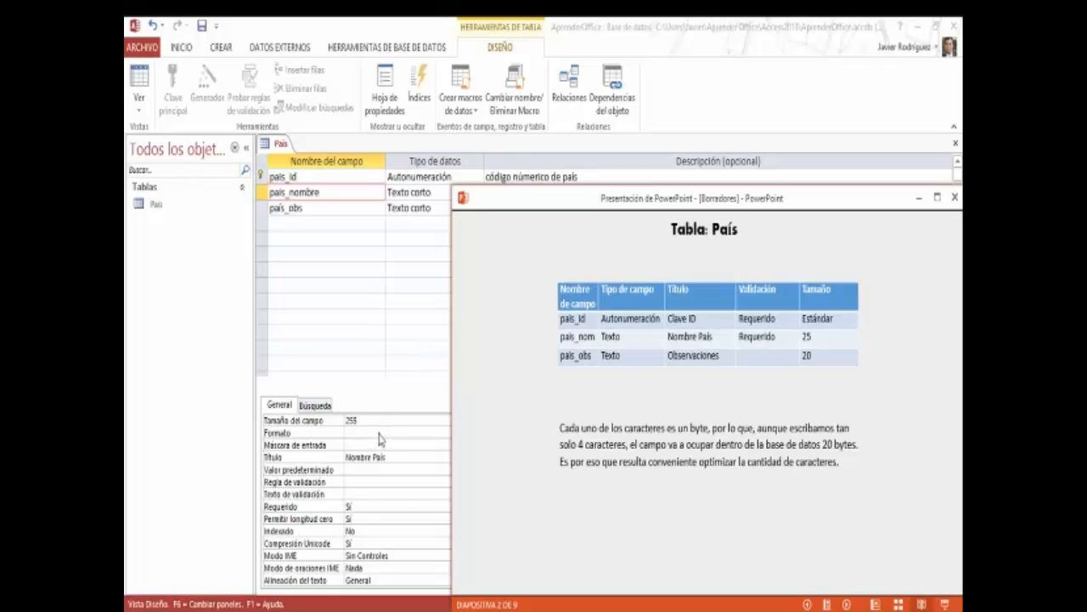
left_click(374, 420)
left_click(374, 420)
double_click(374, 420)
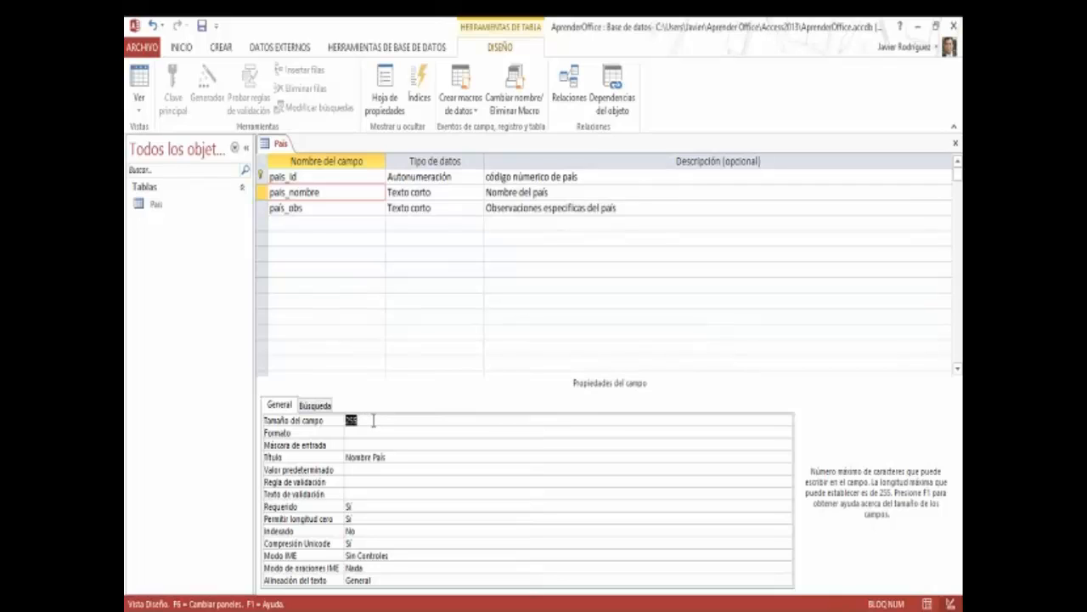
type("25")
left_click(357, 431)
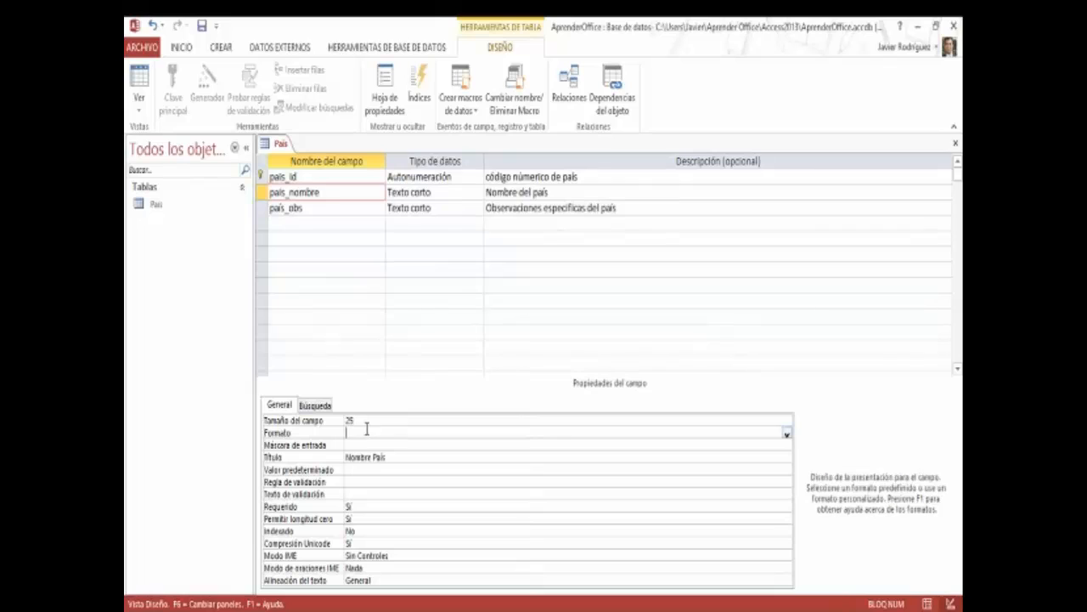
Set the país_obs field's Tamaño del campo to 20 as planned in the presentation and show the País table in datasheet view.
left_click(361, 210)
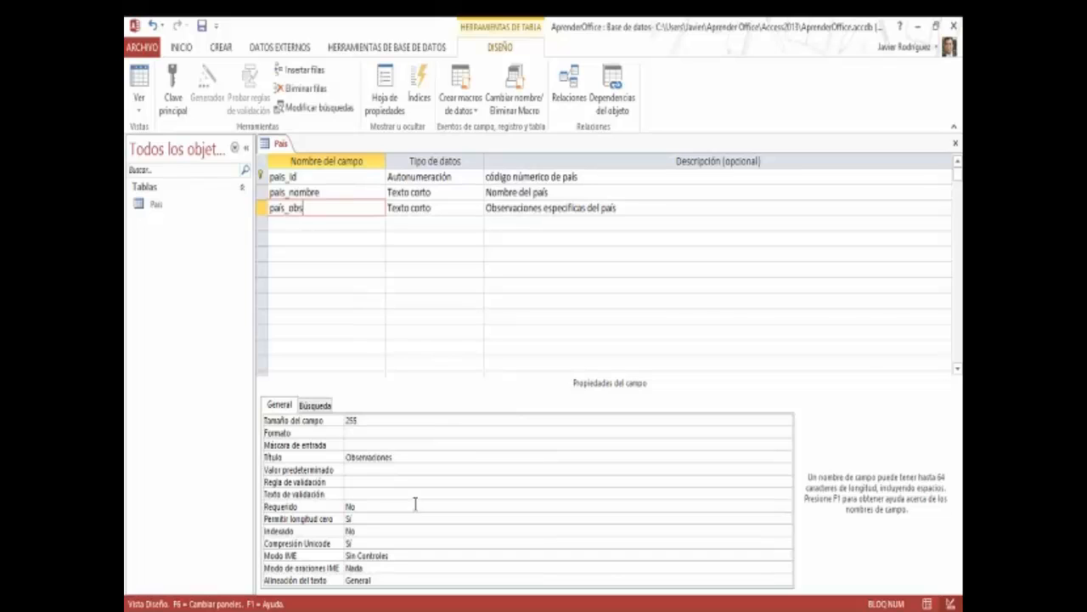
key("alt+Tab")
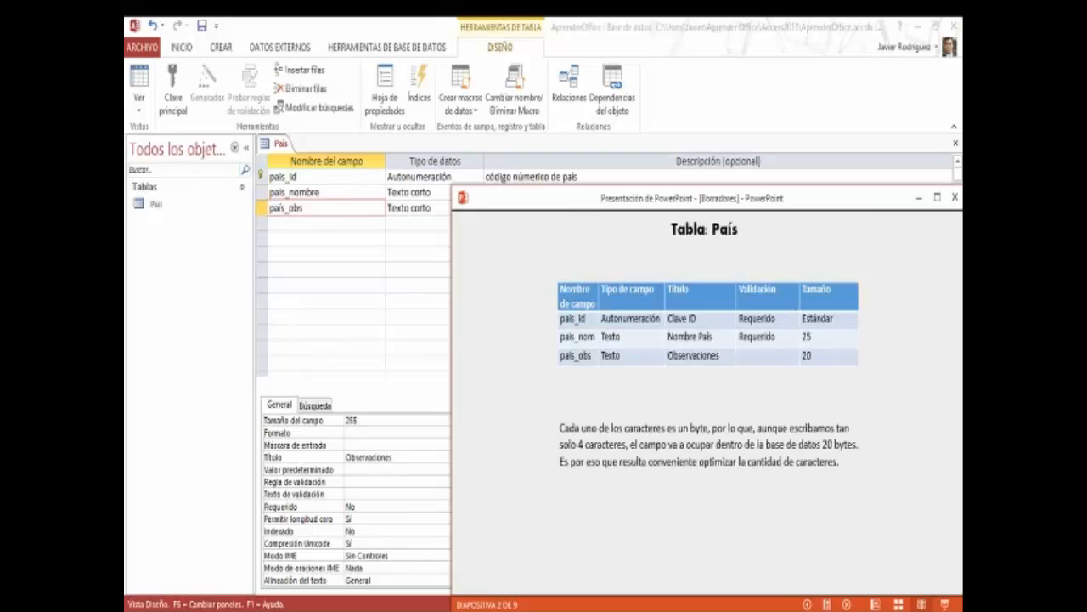
left_click(401, 449)
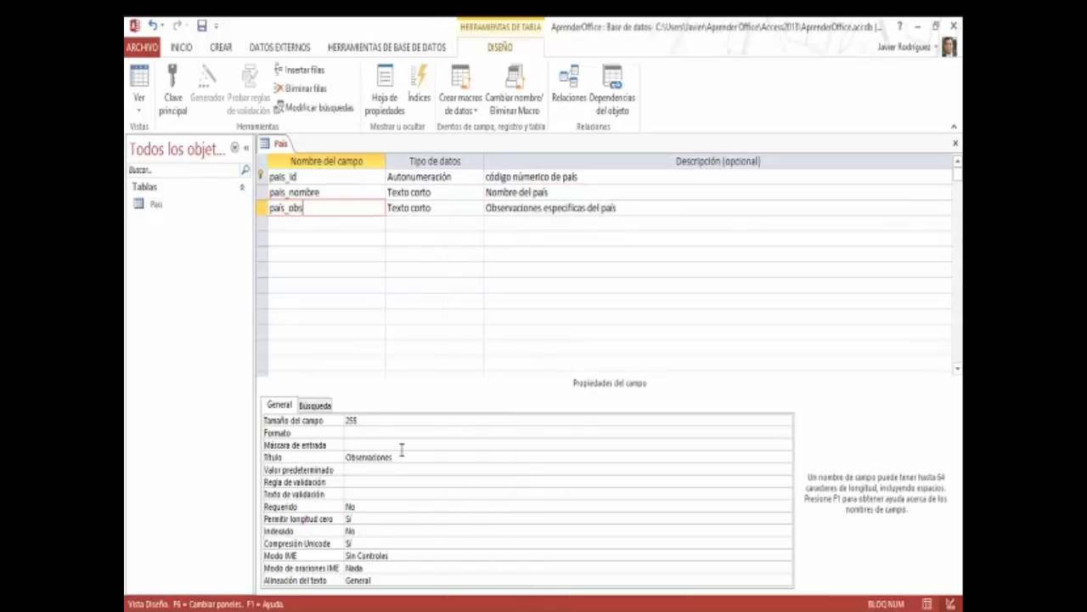
double_click(379, 422)
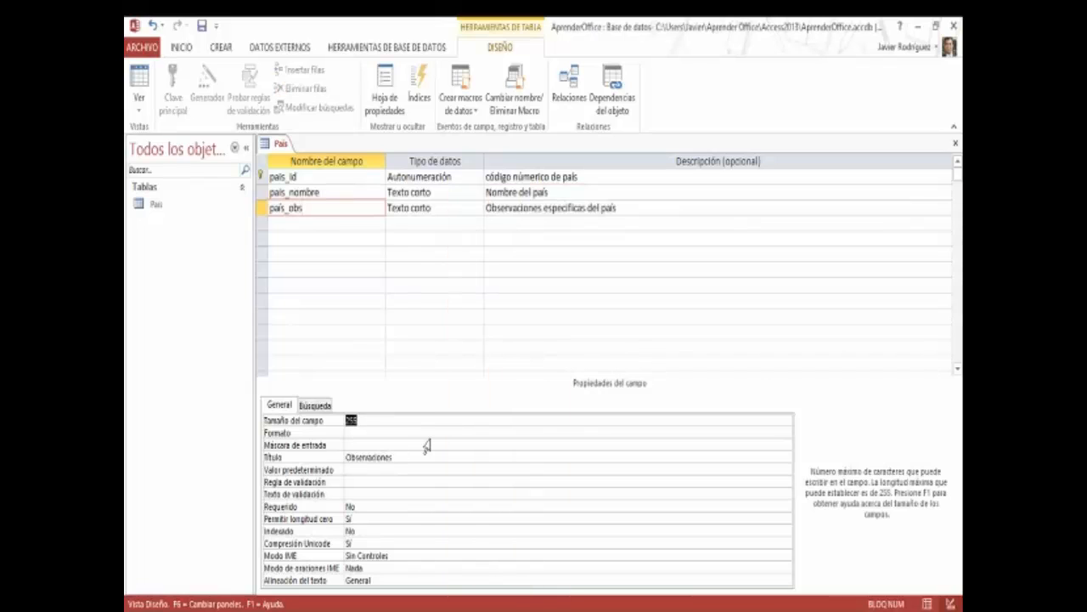
type("20")
key("Return")
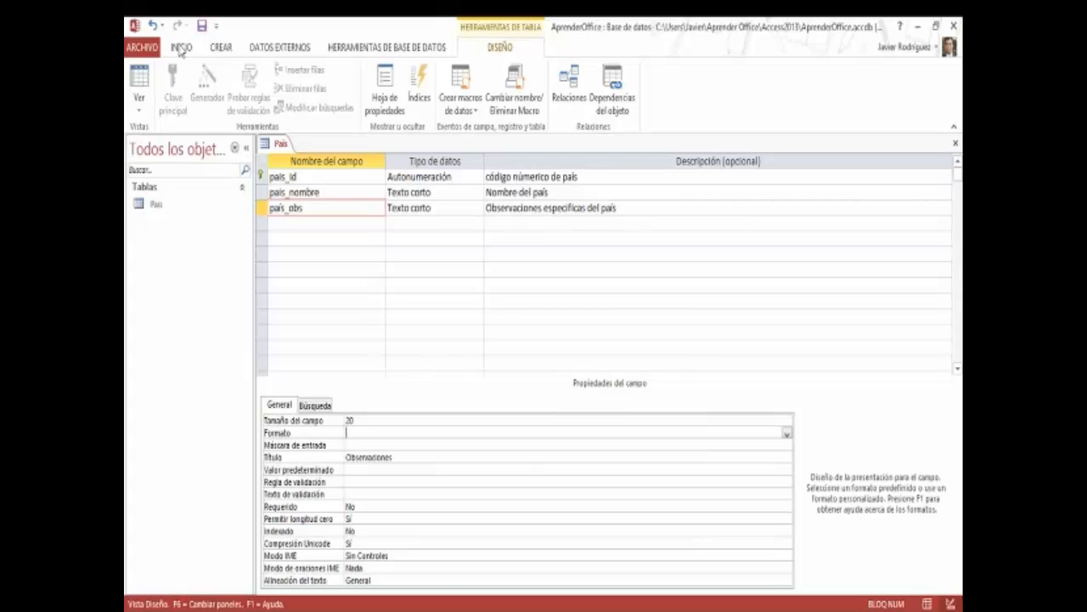
left_click(140, 80)
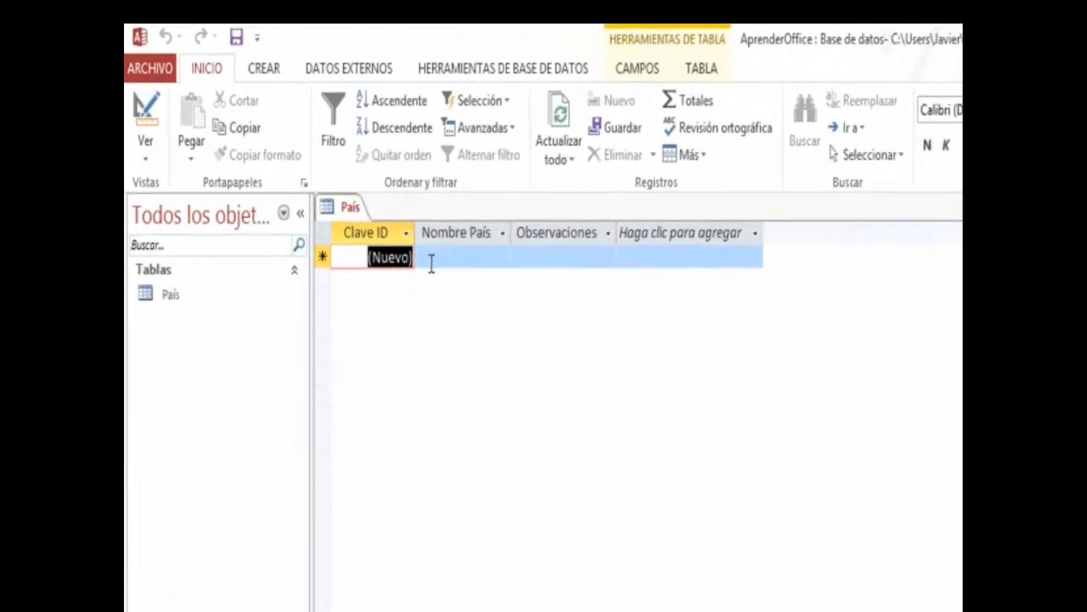
Try to store a new record with only "Hola" in Observaciones and Nombre País empty, and discard that text.
key("Tab")
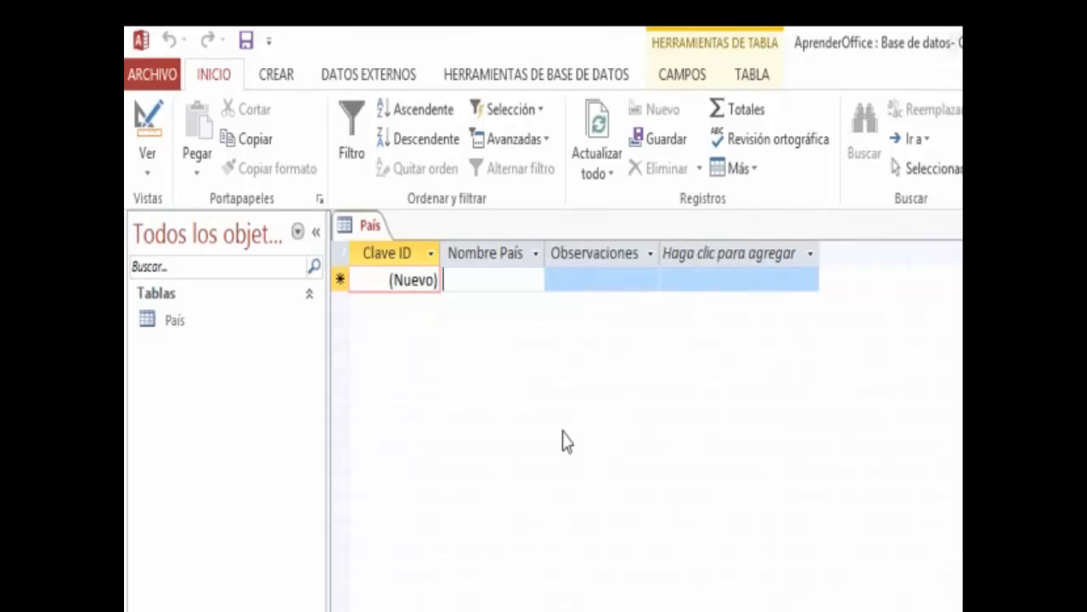
key("Tab")
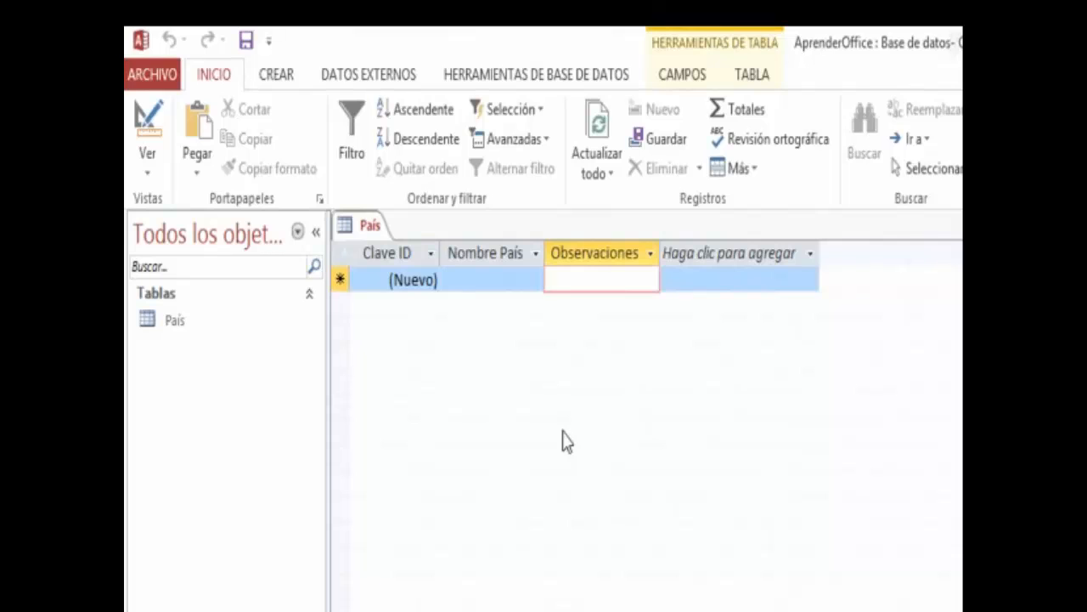
type("HOla")
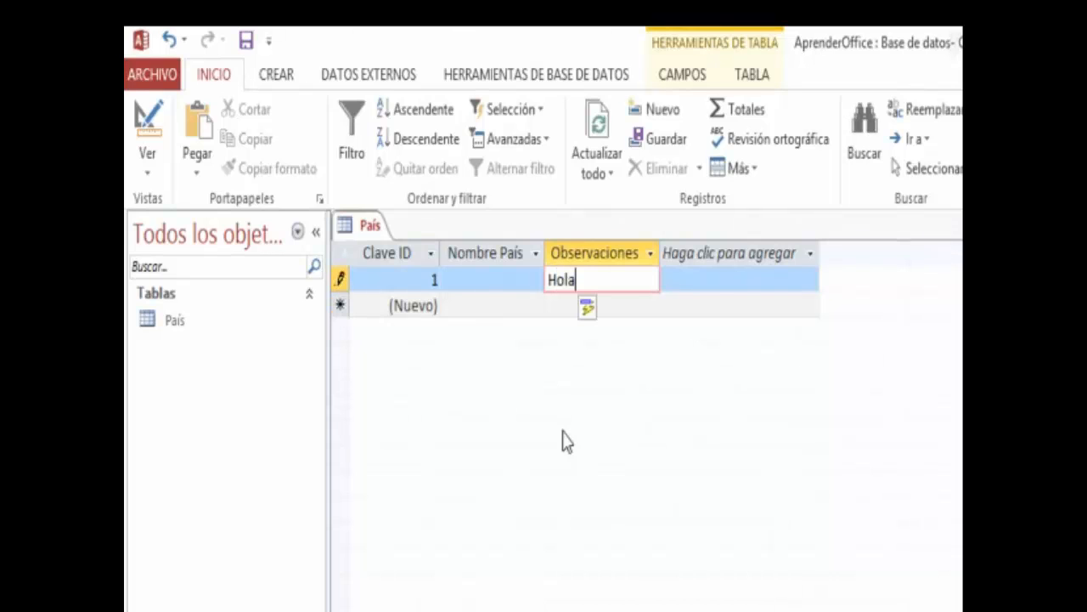
key("Return")
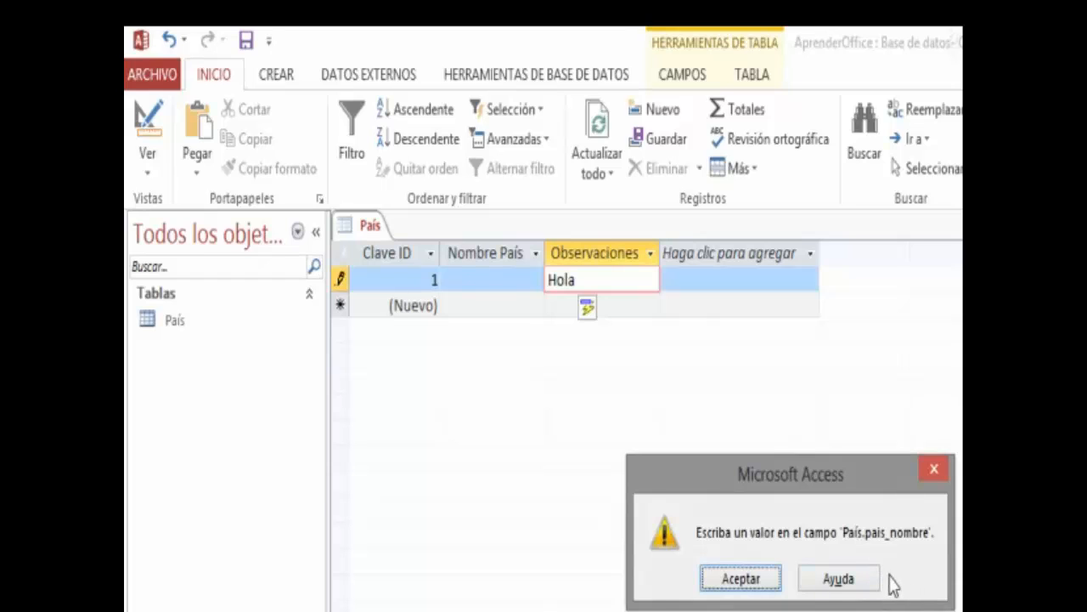
left_click(741, 579)
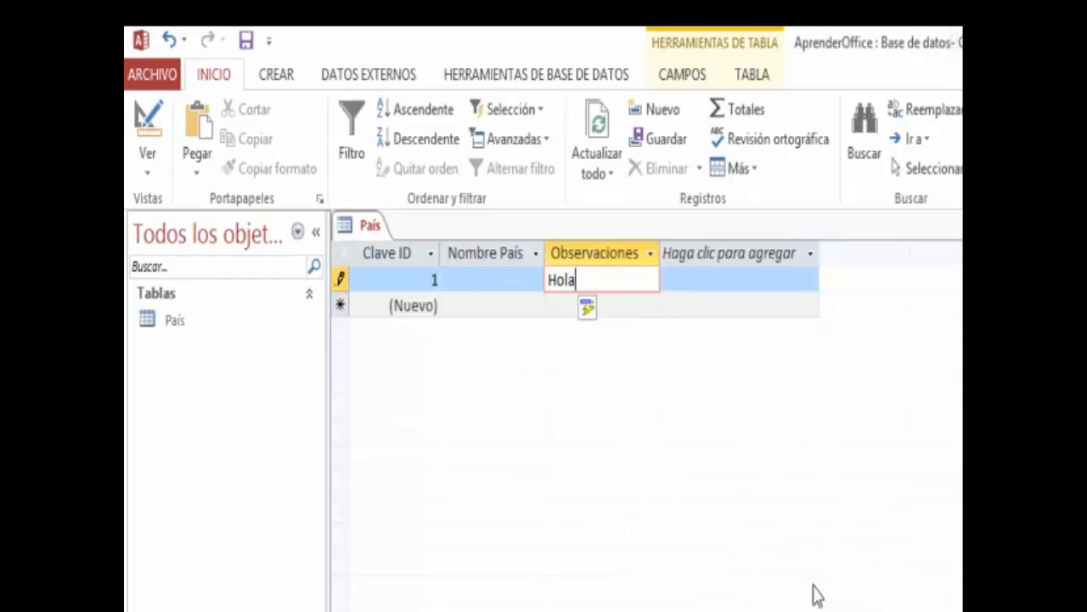
key("Escape")
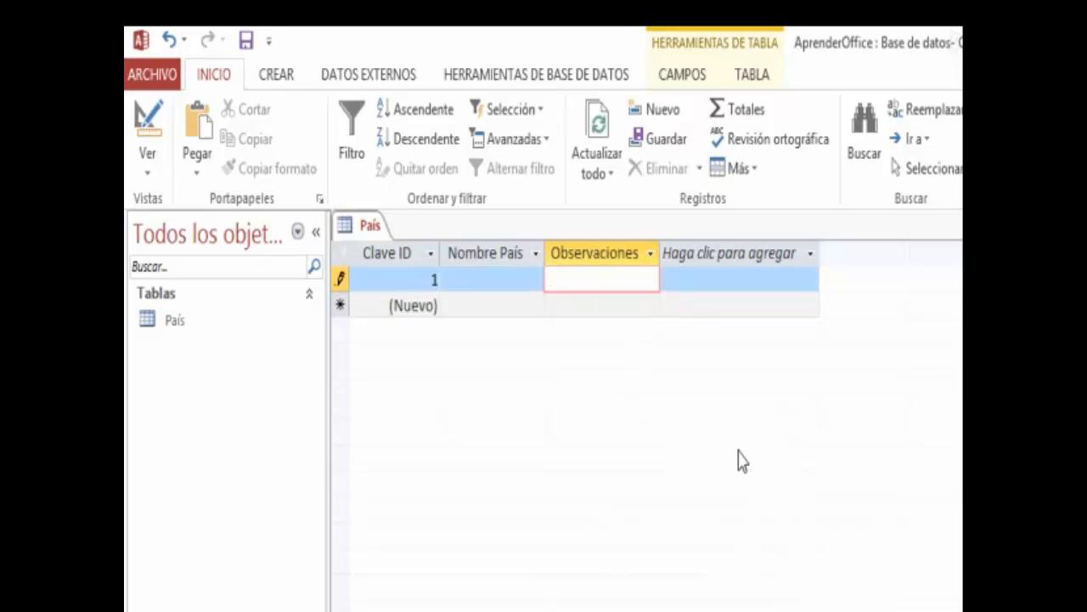
Enter "Argentina" as the first record's Nombre País and store the record with Observaciones left empty.
key("shift+Tab")
type("A")
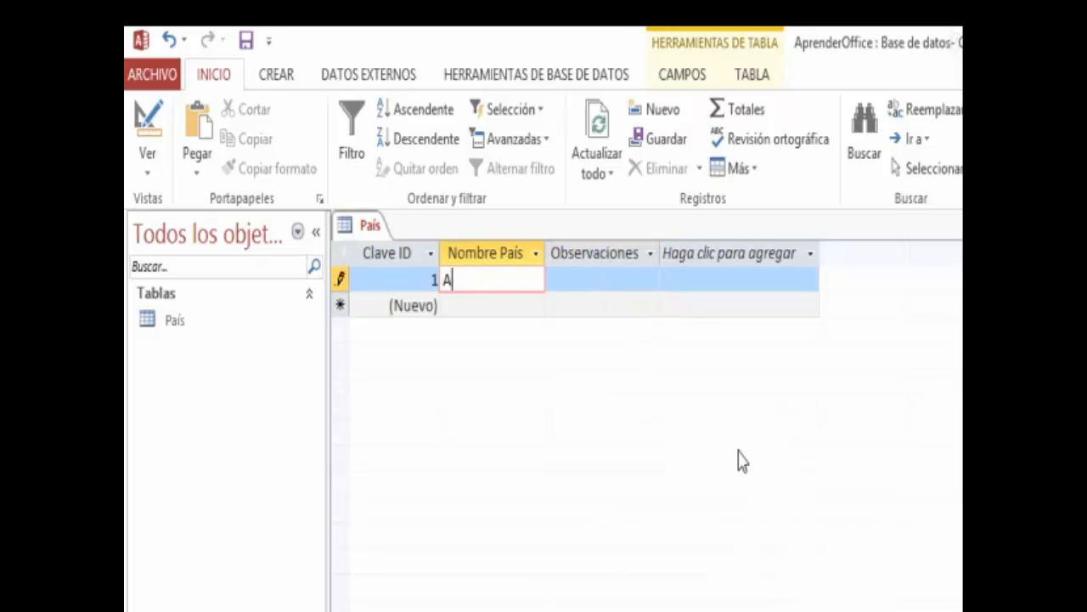
type("rgentina")
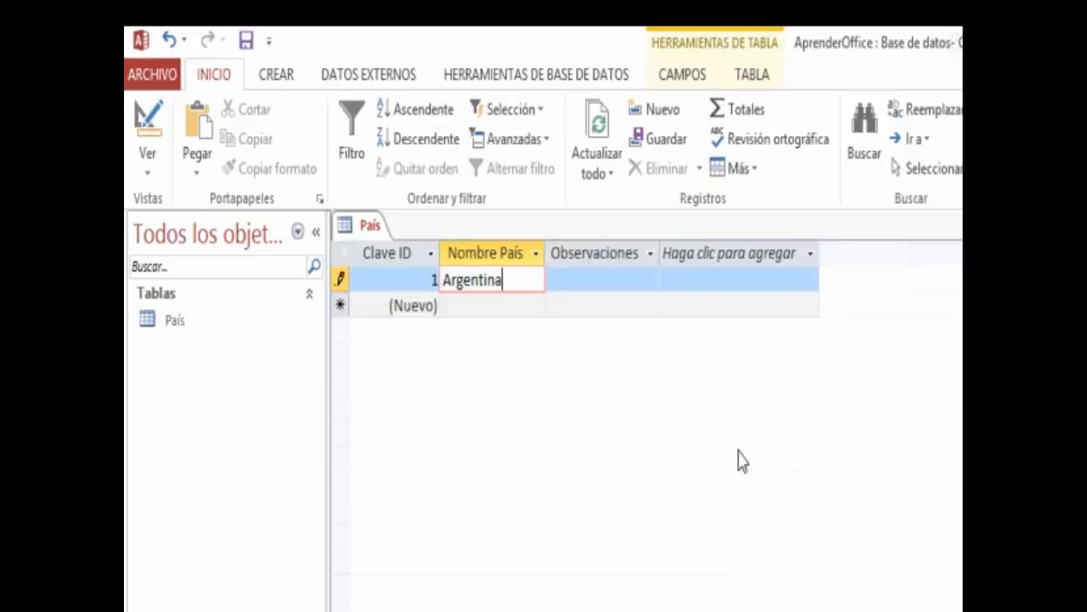
key("Tab")
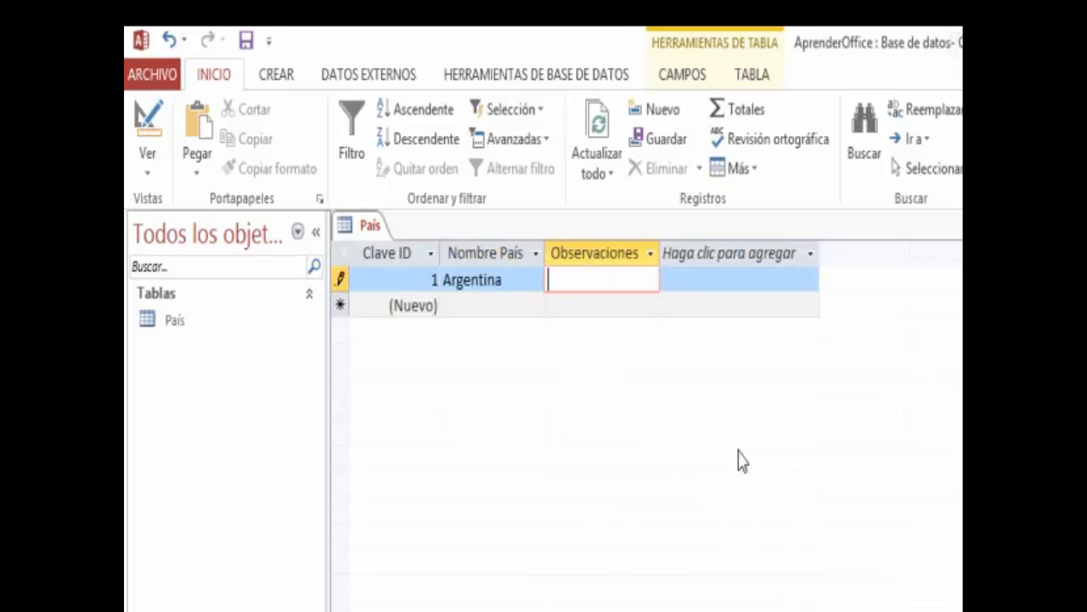
key("Tab")
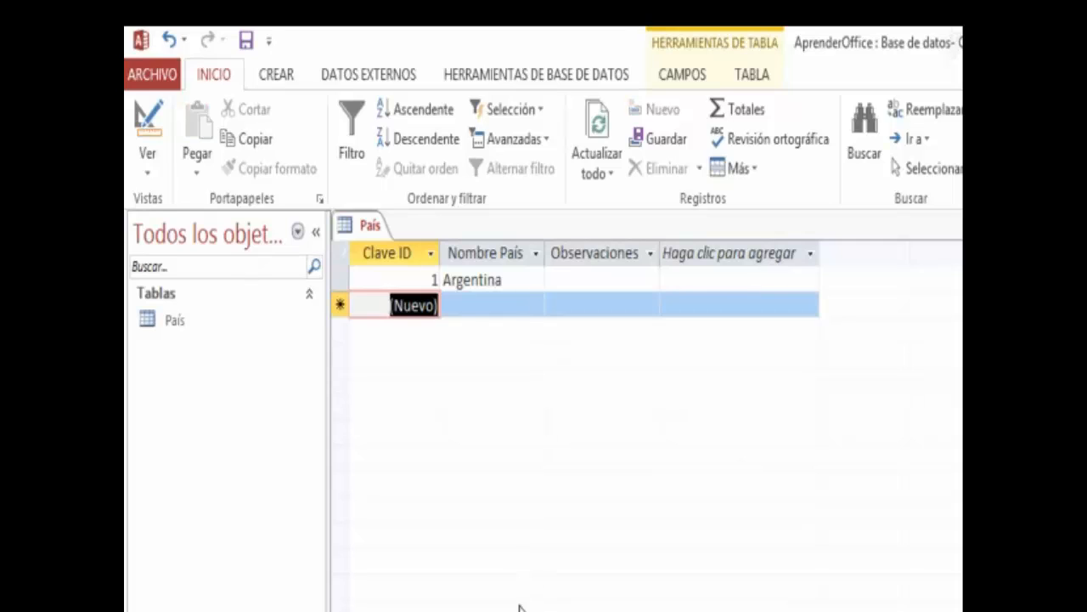
Add a second record with Nombre País "Mexico" and Observaciones "A confirmar".
key("Tab")
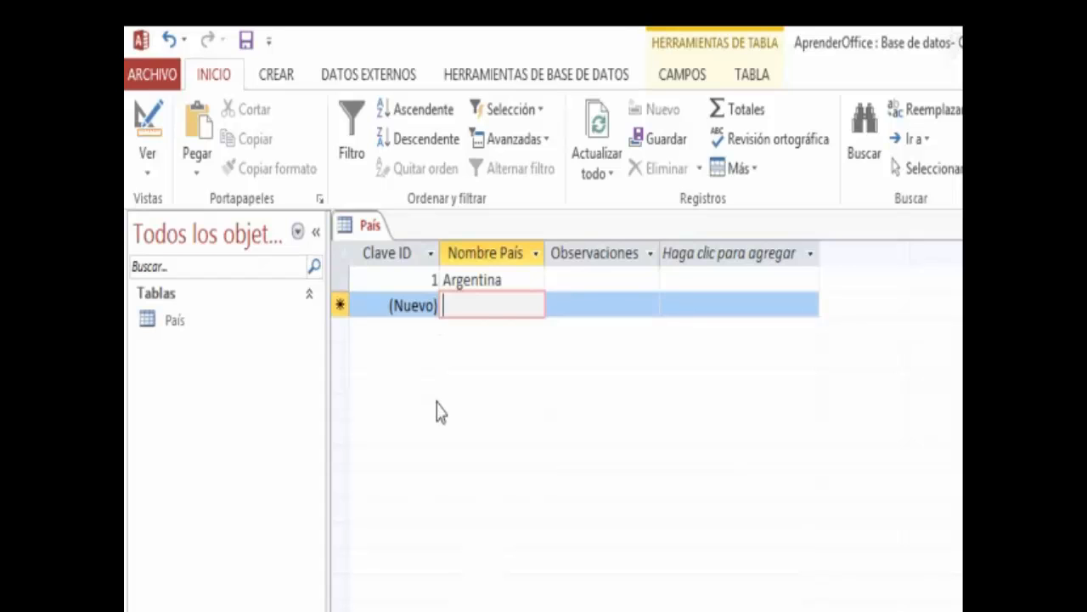
type("Mexico")
key("Tab")
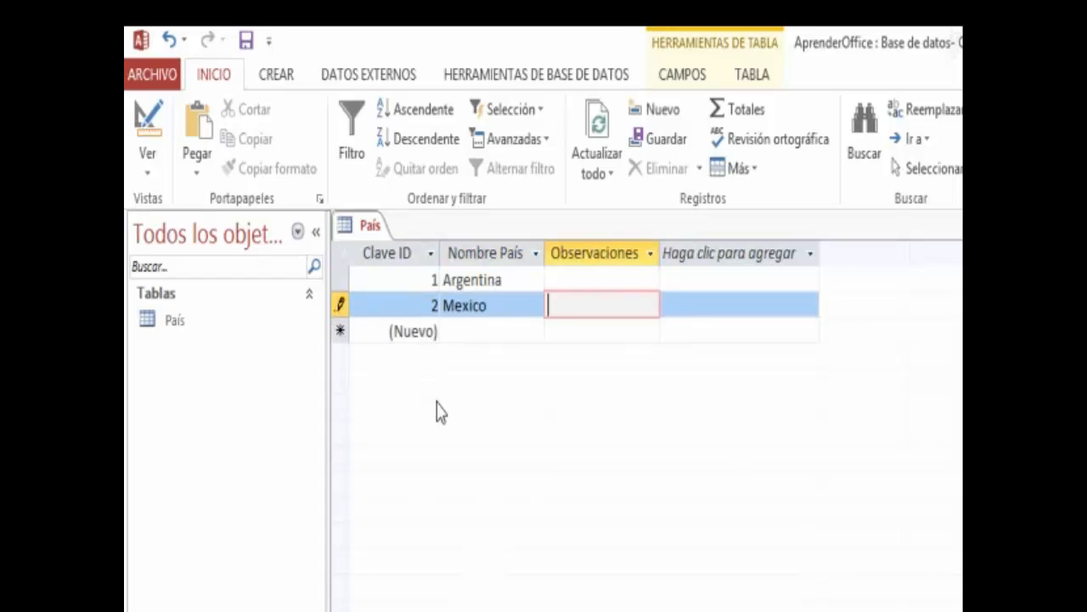
type("A confirmar")
key("Tab")
Start a third record with "España" as its Nombre País.
key("Tab")
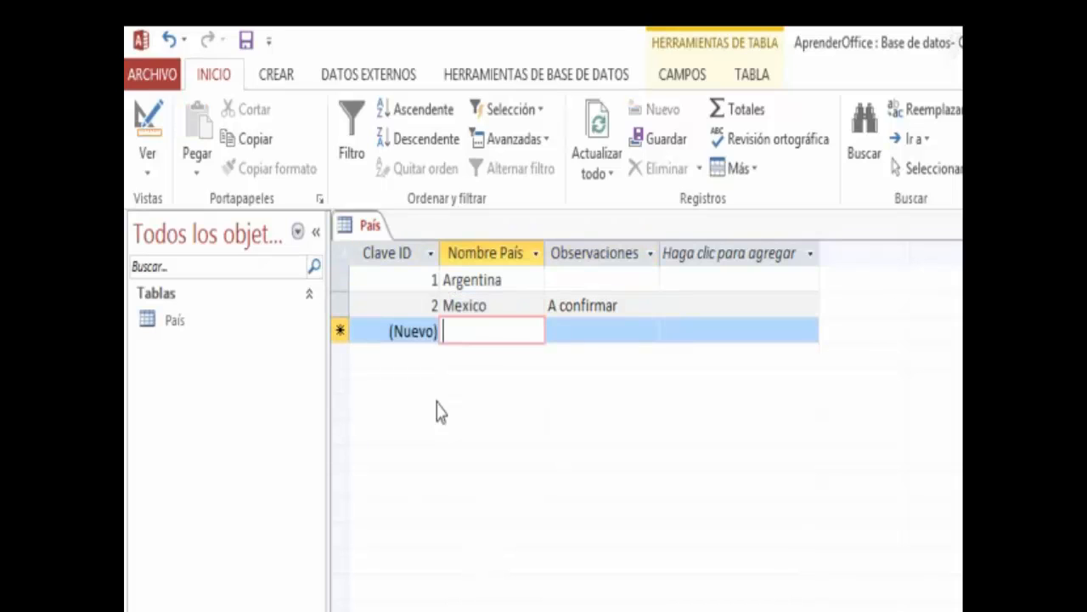
type("España")
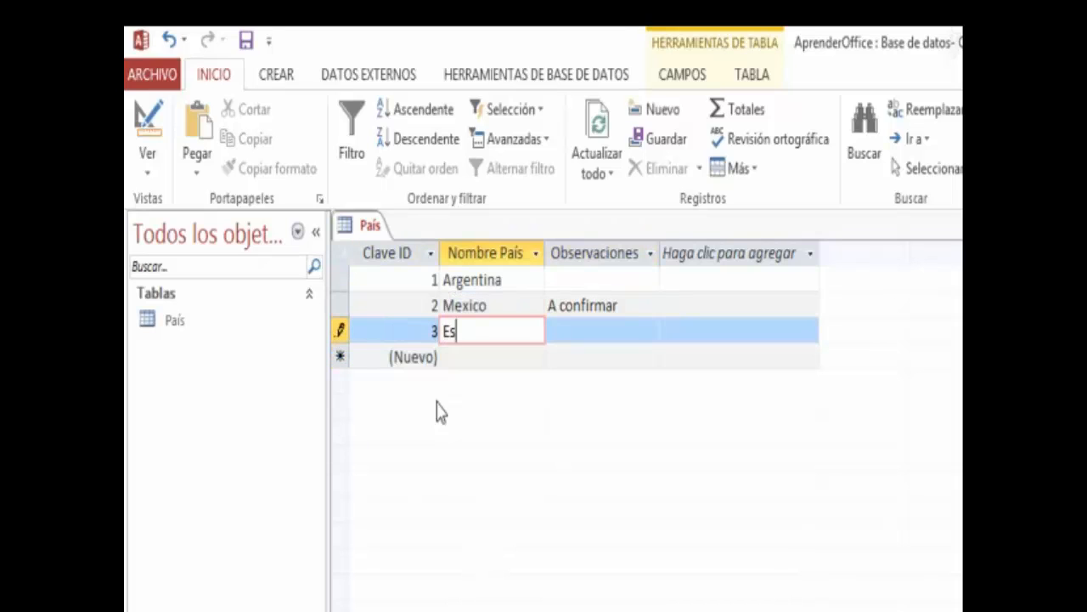
key("Tab")
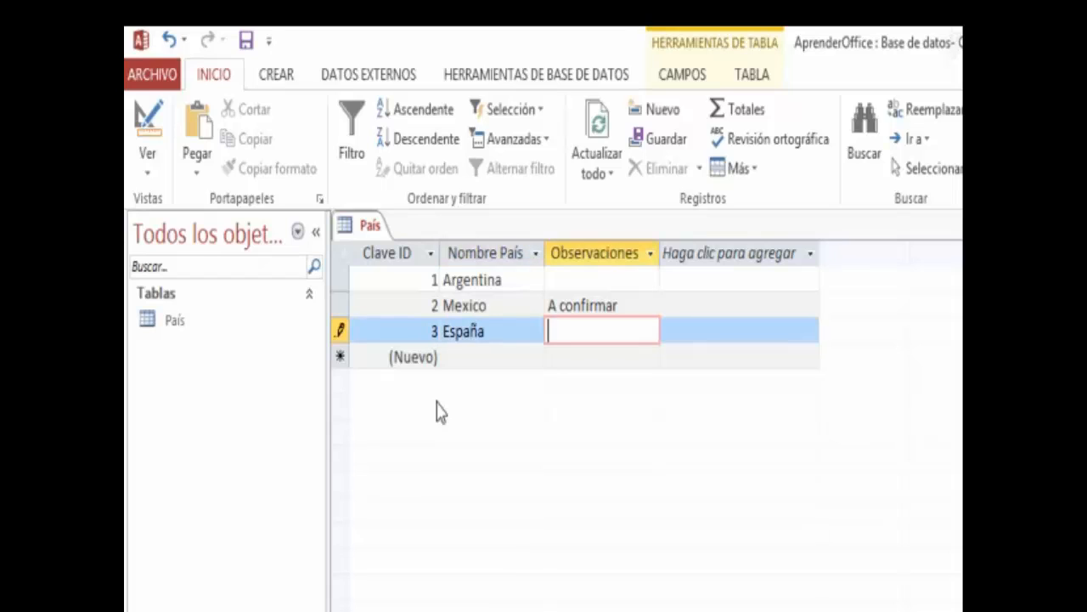
Test the length limit of Observaciones with "Esperando confirmaci" in the España record and clear the text again.
type("Esperando ")
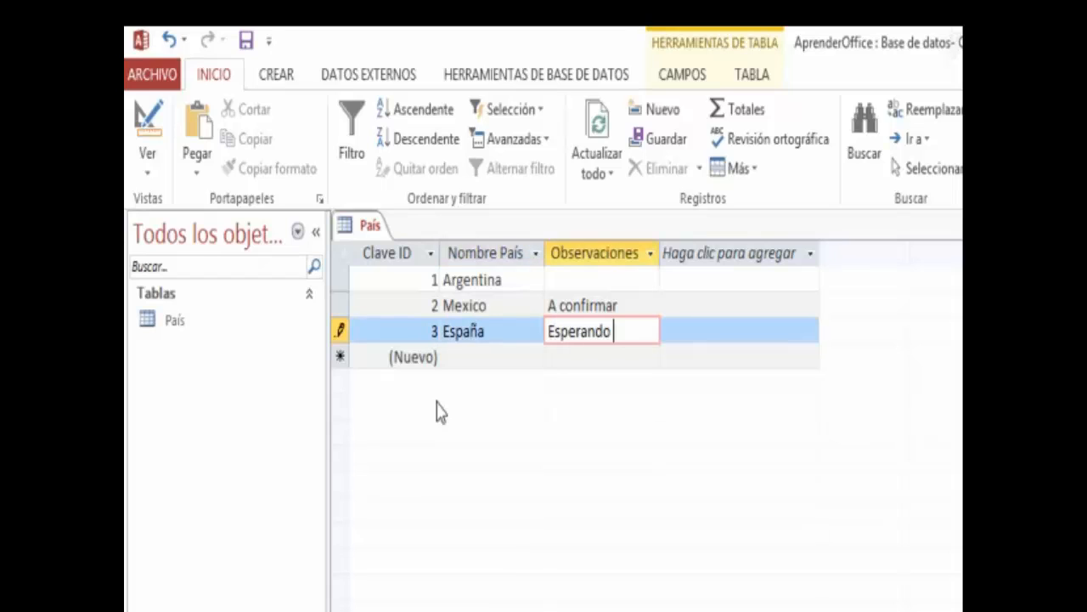
type("confirmac")
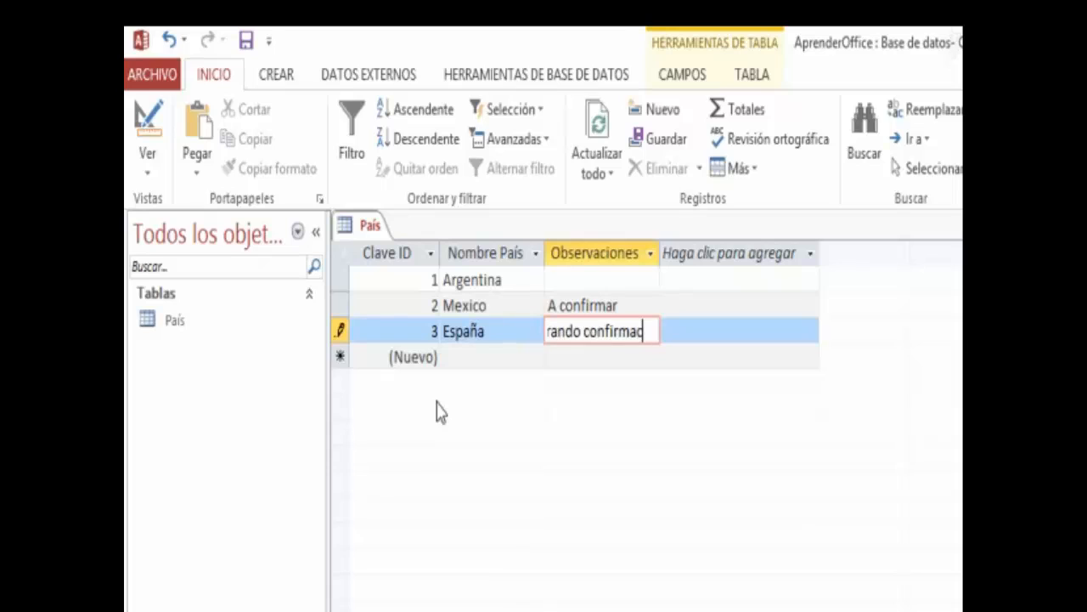
type("i")
key("BackSpace")
key("BackSpace")
key("BackSpace")
key("BackSpace")
key("BackSpace")
key("BackSpace")
key("BackSpace")
key("BackSpace")
key("BackSpace")
key("BackSpace")
key("BackSpace")
key("BackSpace")
key("BackSpace")
key("BackSpace")
key("BackSpace")
key("BackSpace")
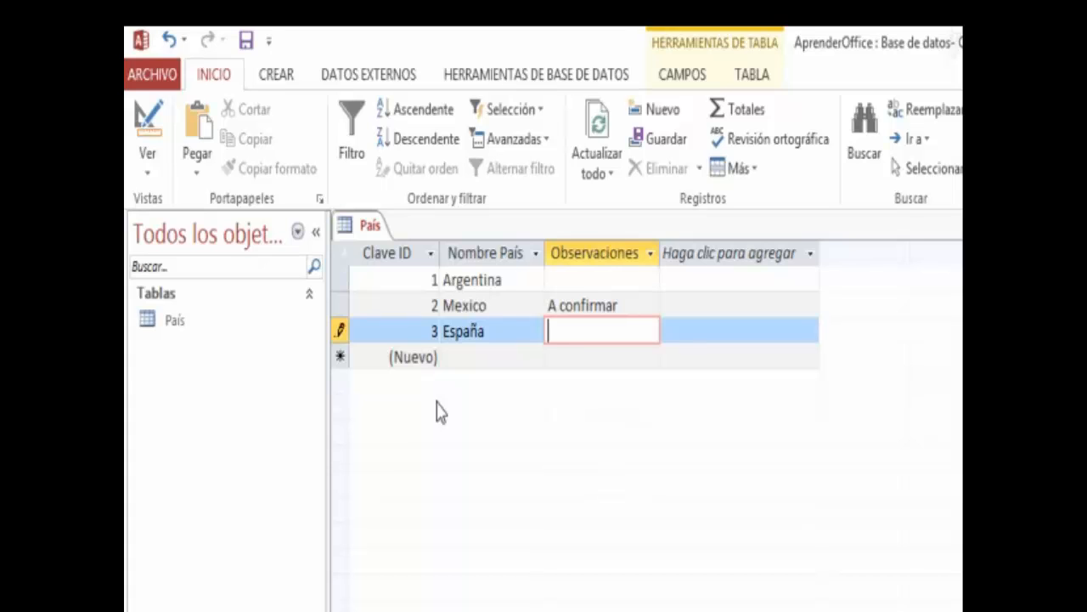
Set the país_obs field's Tamaño del campo to 50 in design view and save the table while returning to datasheet view.
left_click(147, 140)
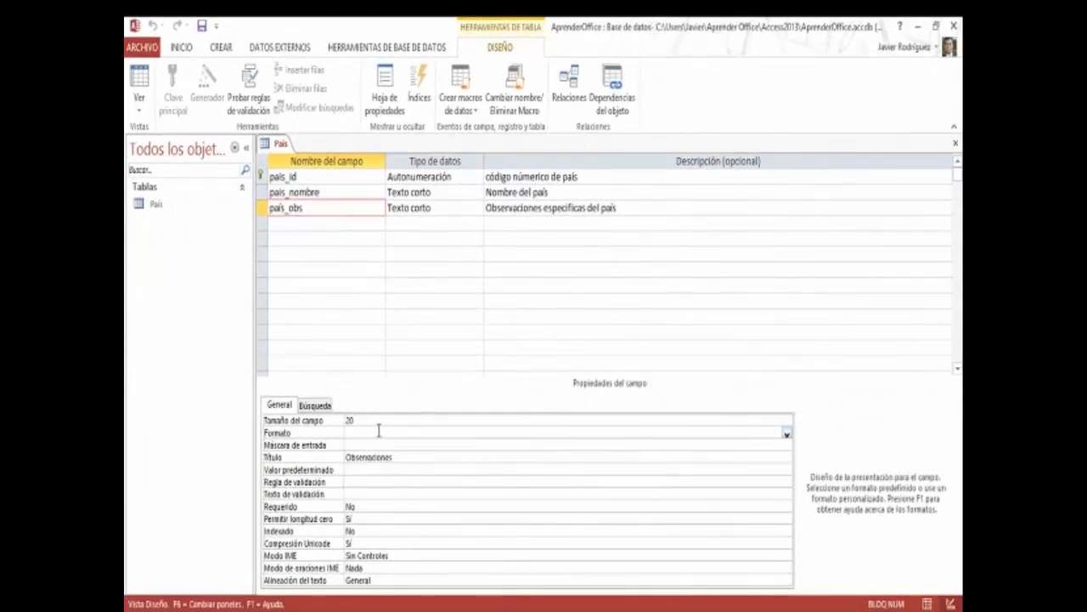
double_click(385, 415)
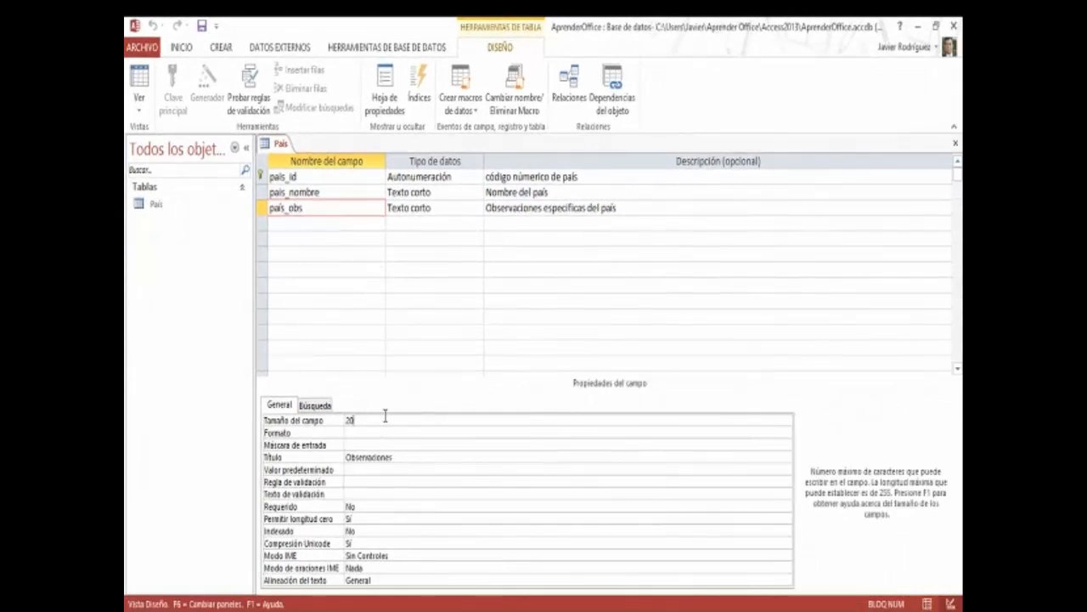
type("50")
key("Return")
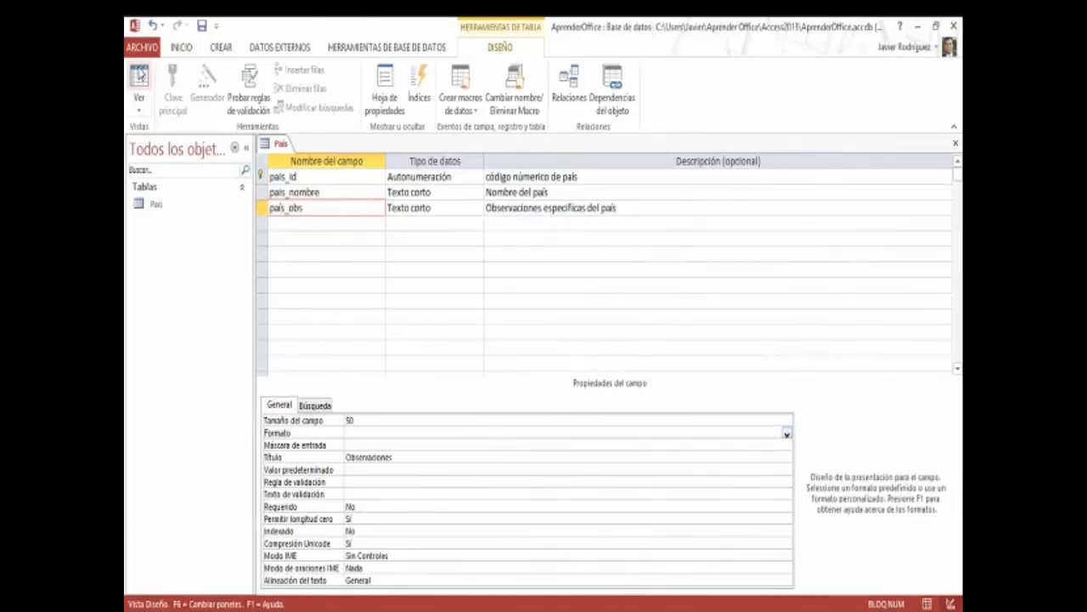
left_click(140, 85)
left_click(515, 372)
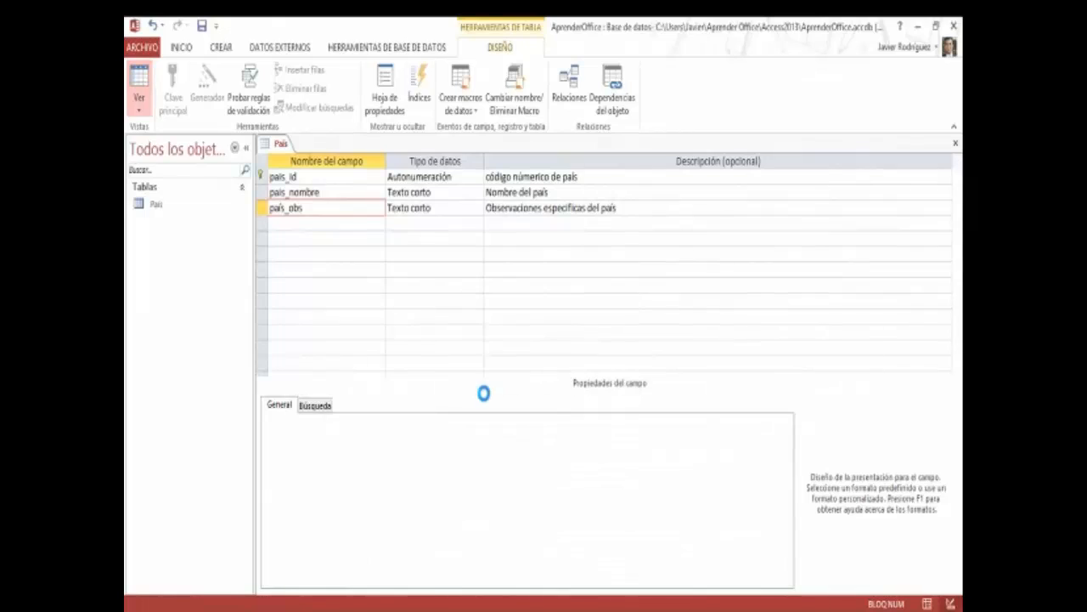
Enter "Esperando confirmació" in the Observaciones of the España record.
left_click(403, 210)
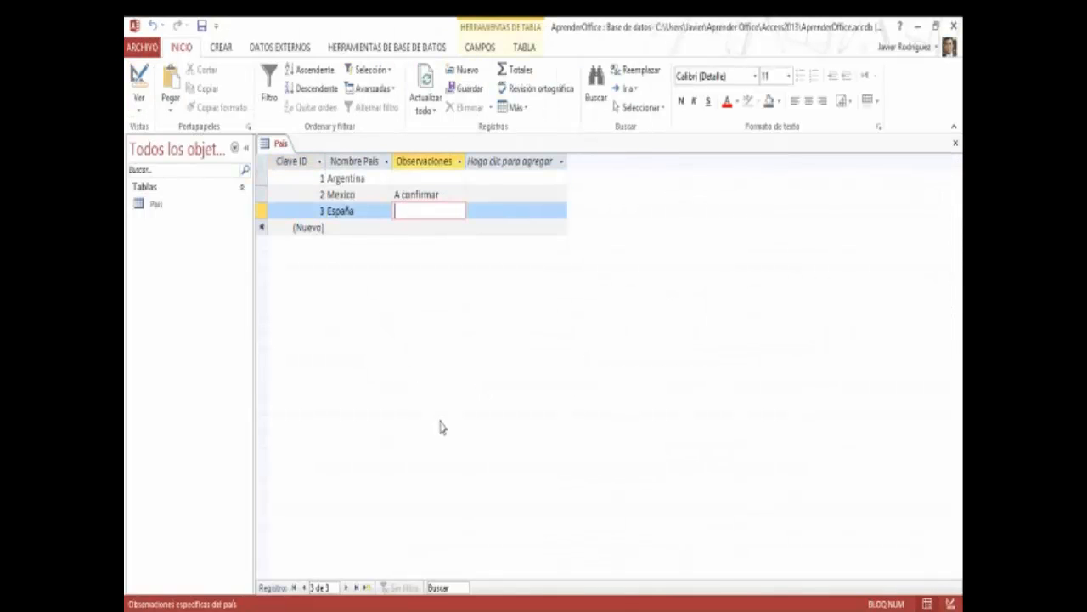
type("Esperando c")
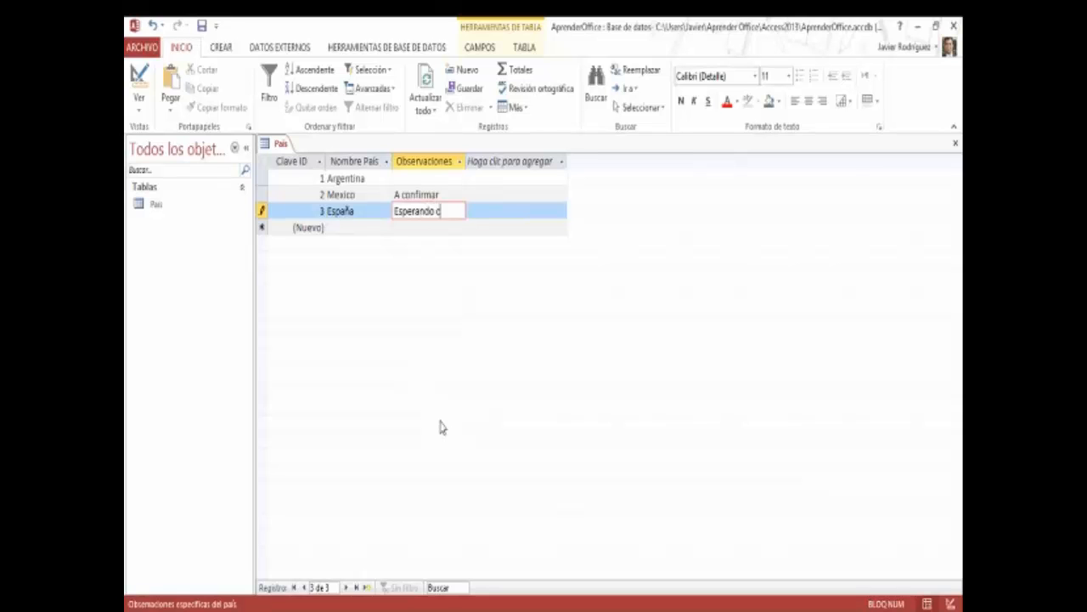
type("onfirmació")
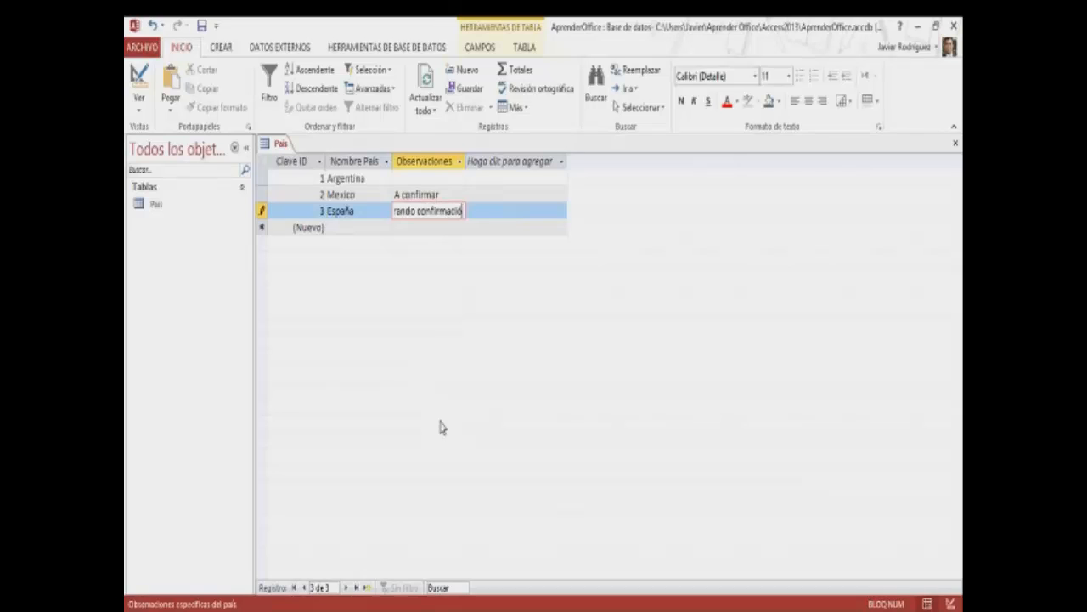